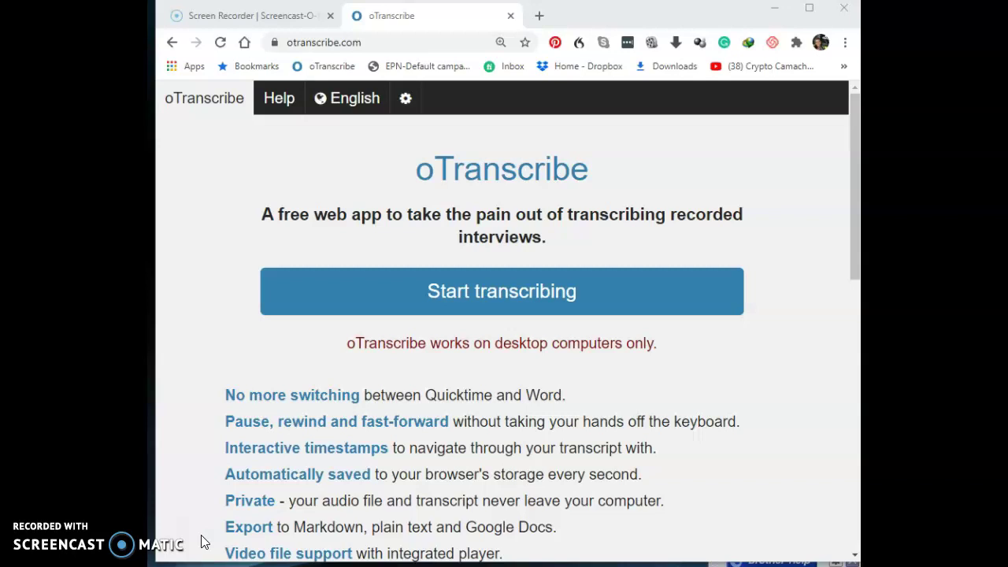
# Load the transcription site otranscribe.com in a new browser tab.
pyautogui.click(177, 536)
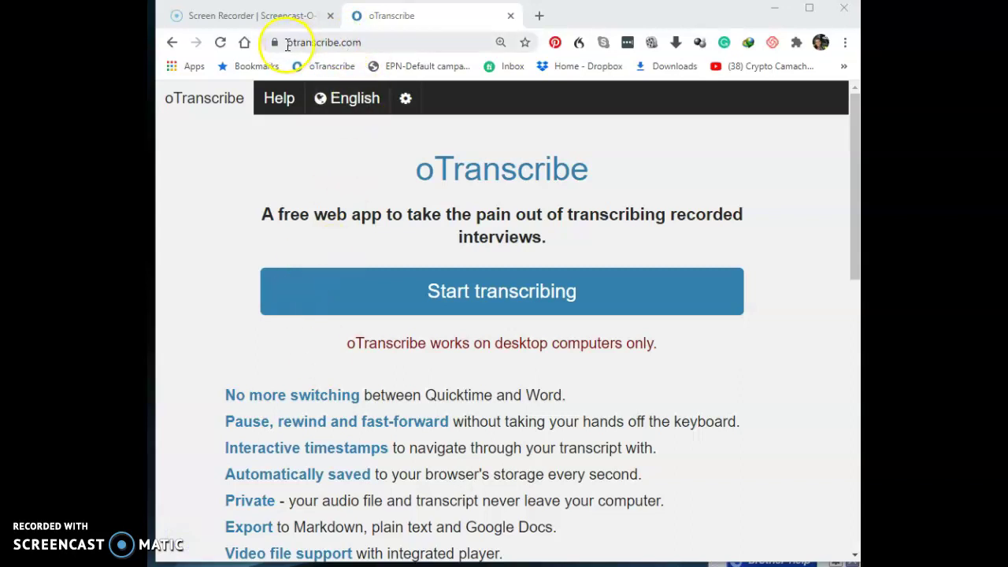
pyautogui.moveTo(283, 42); pyautogui.dragTo(375, 41)
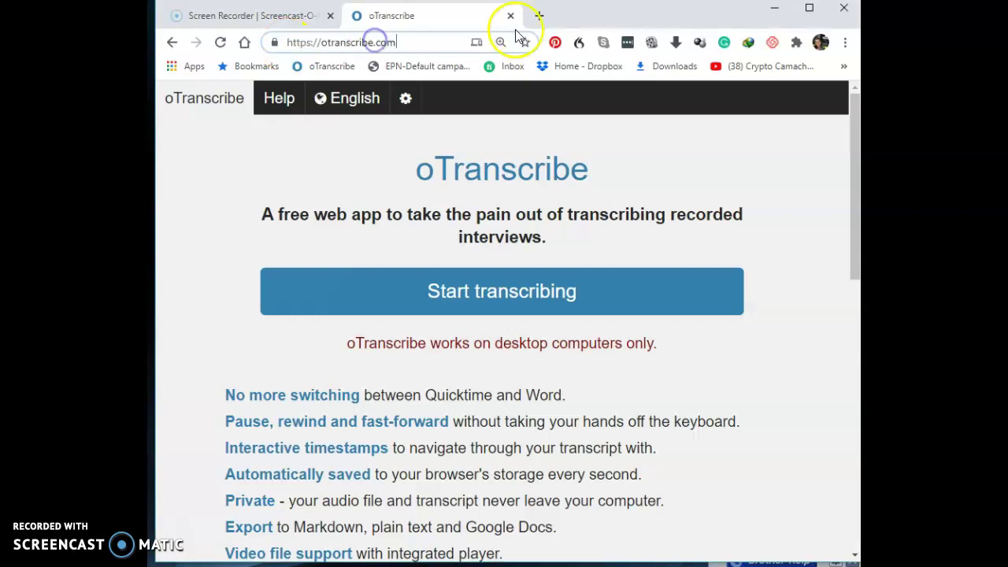
pyautogui.click(539, 16)
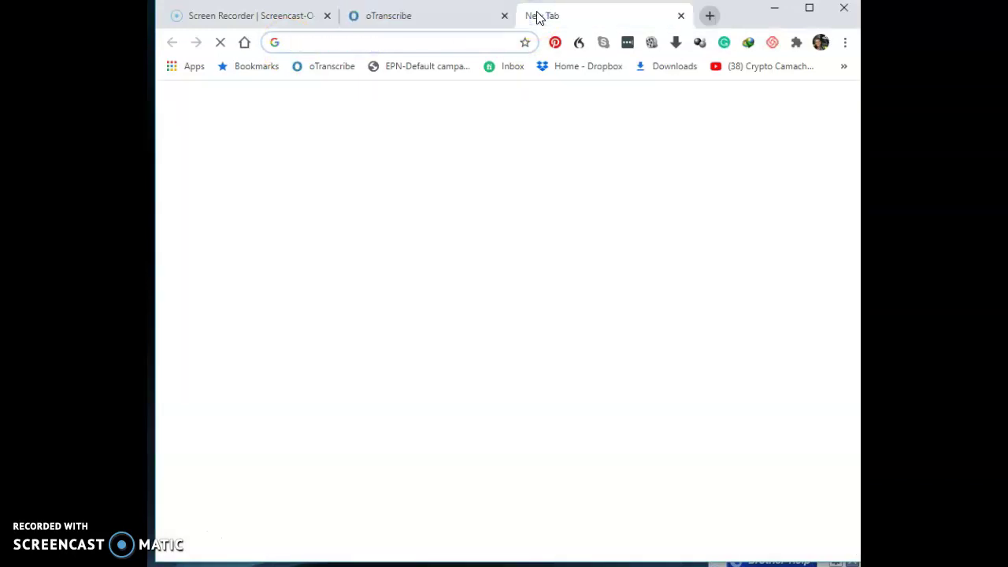
pyautogui.write('o')
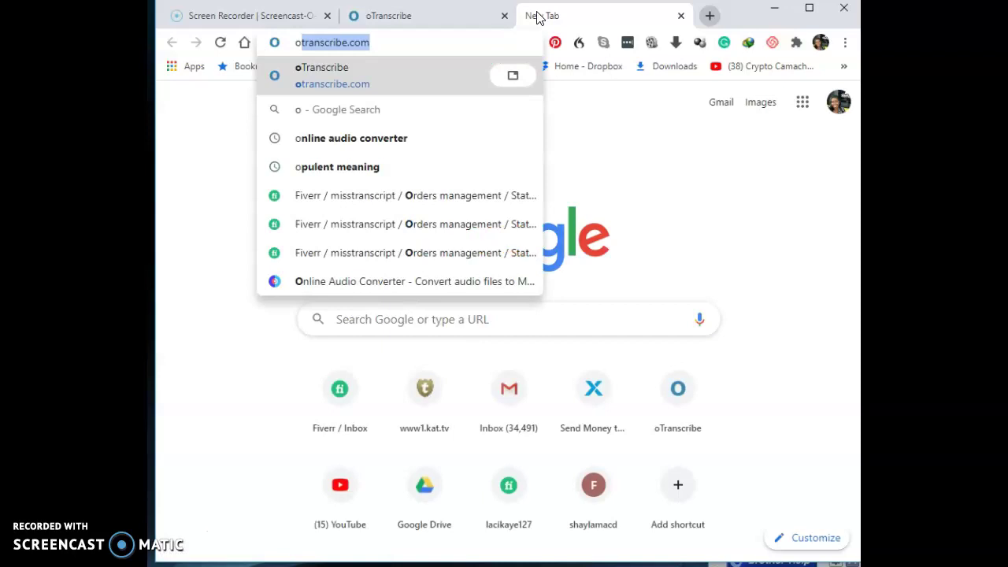
pyautogui.write('tr')
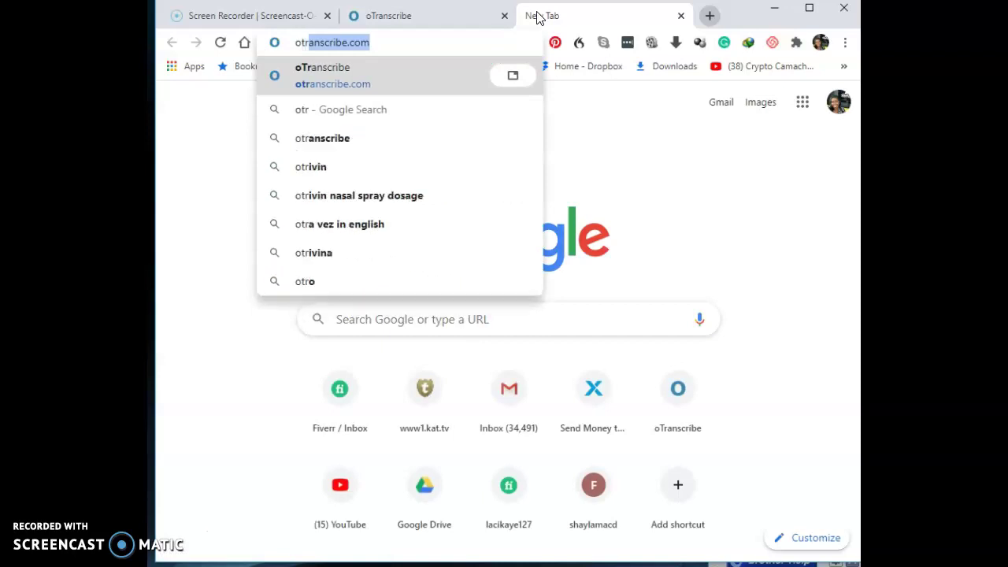
pyautogui.write('ascr')
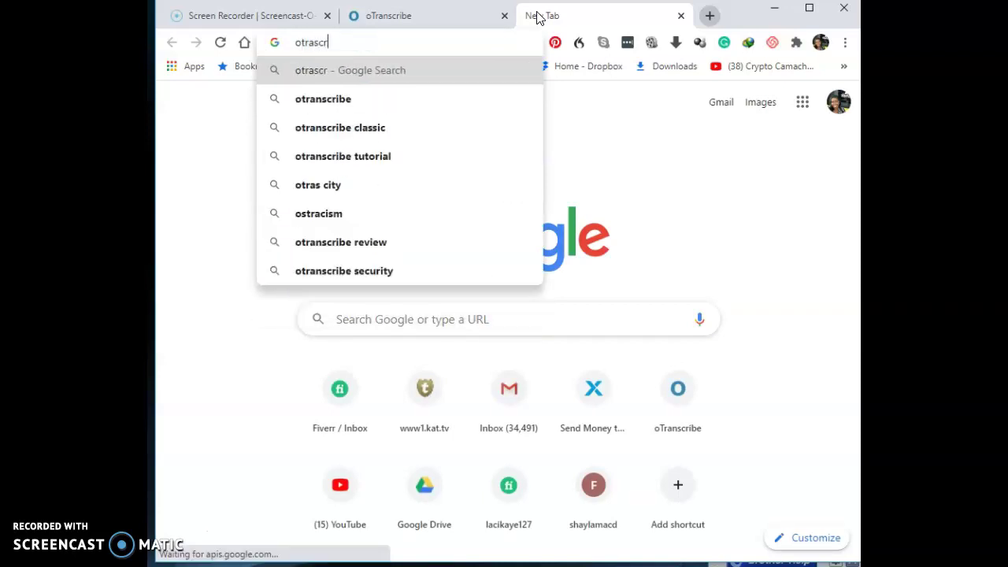
pyautogui.write('ibe')
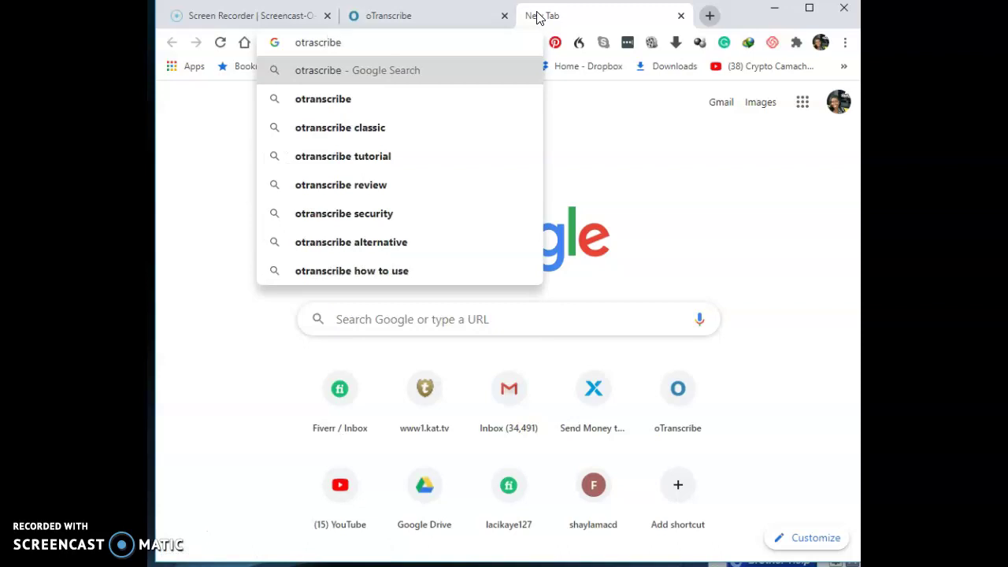
pyautogui.press('BackSpace')
pyautogui.press('BackSpace')
pyautogui.press('BackSpace')
pyautogui.press('BackSpace')
pyautogui.press('BackSpace')
pyautogui.press('BackSpace')
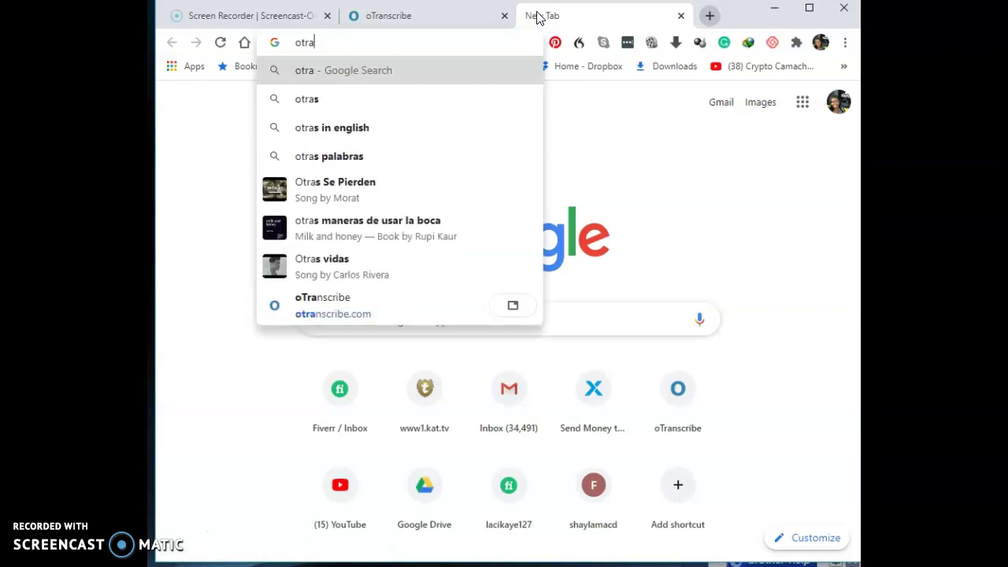
pyautogui.write('nscribe.com')
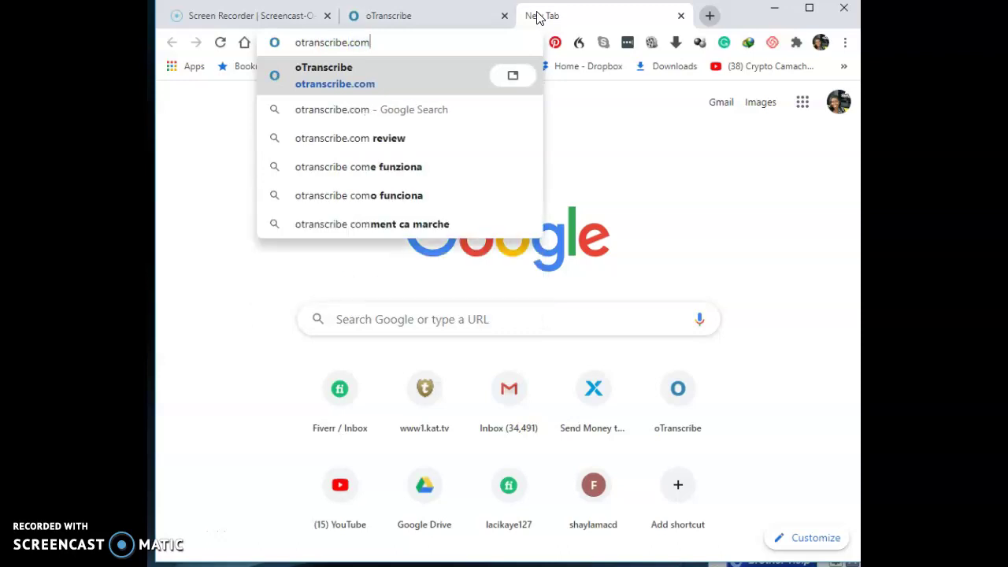
pyautogui.press('Return')
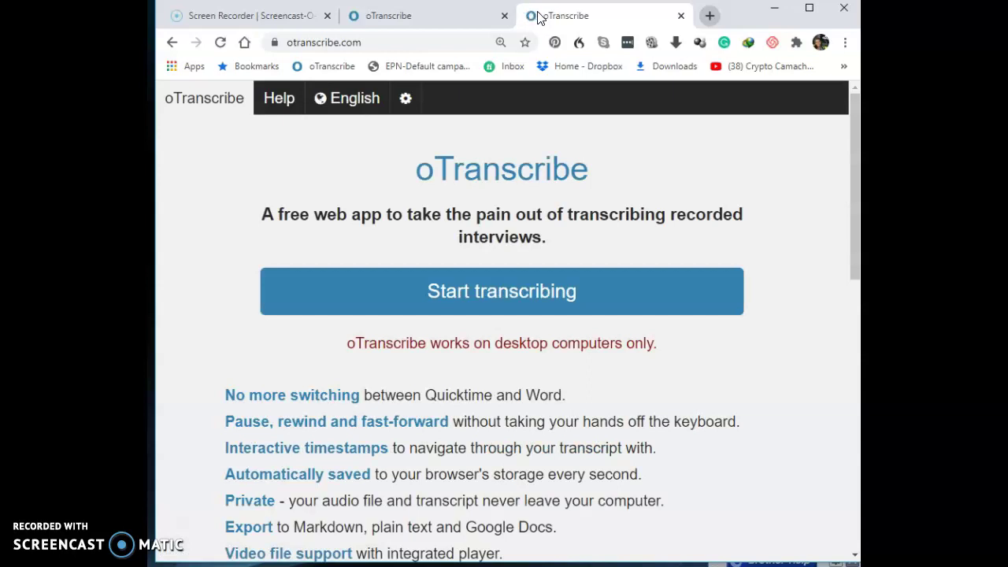
# Close the duplicate oTranscribe tab and start transcribing from the site's home page.
pyautogui.click(516, 16)
pyautogui.click(504, 15)
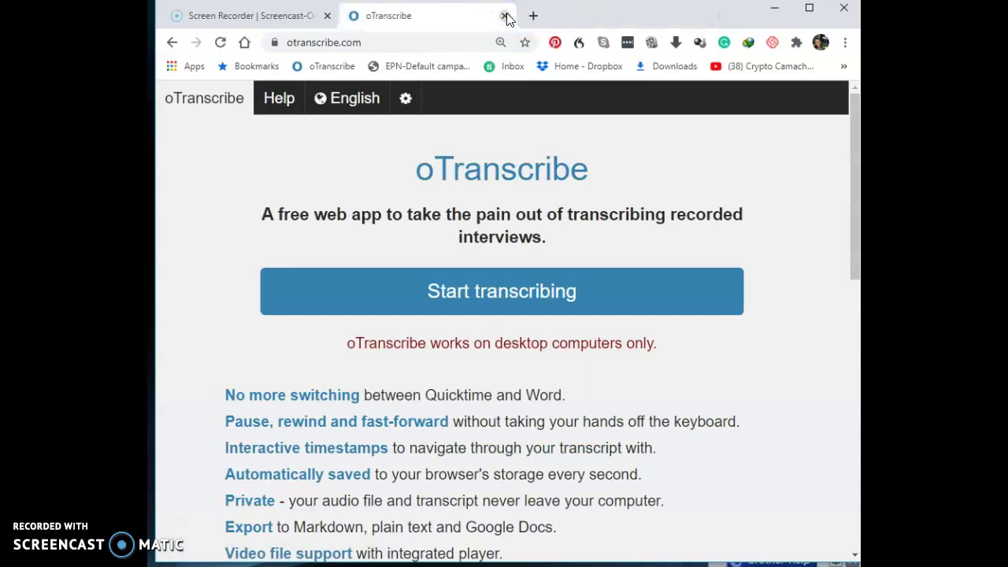
pyautogui.click(496, 288)
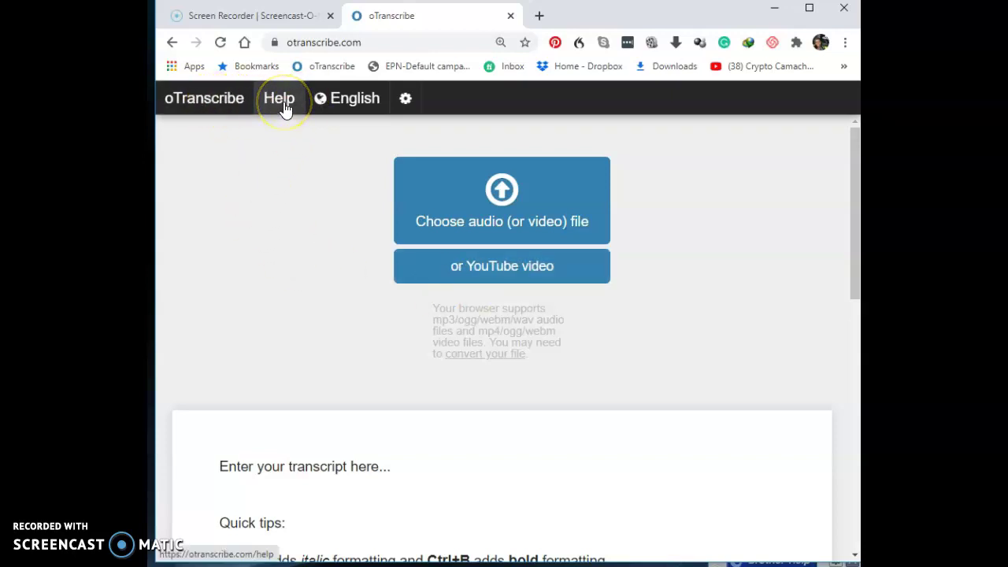
# Display the list of available interface languages and close it without changing the language.
pyautogui.click(347, 102)
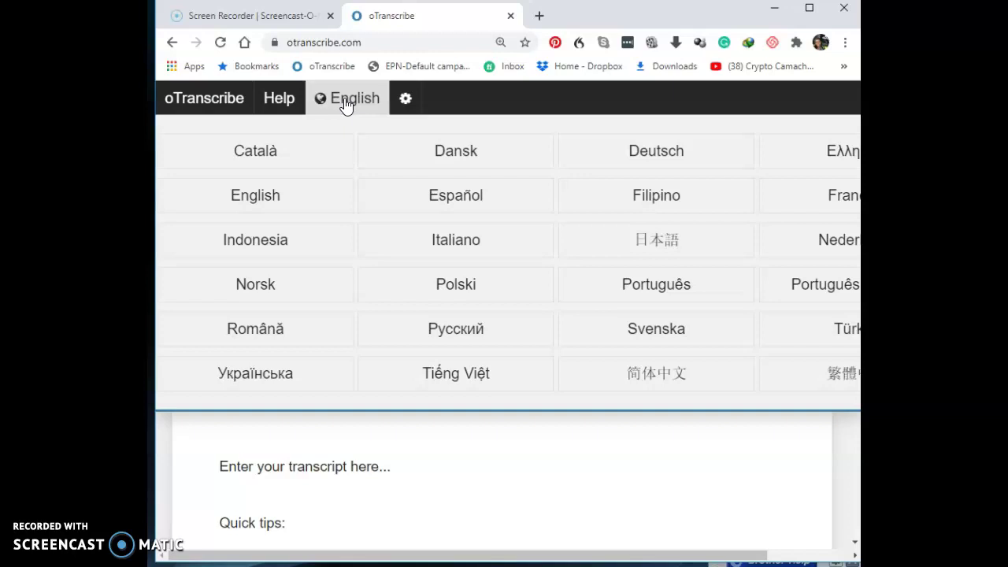
pyautogui.click(344, 103)
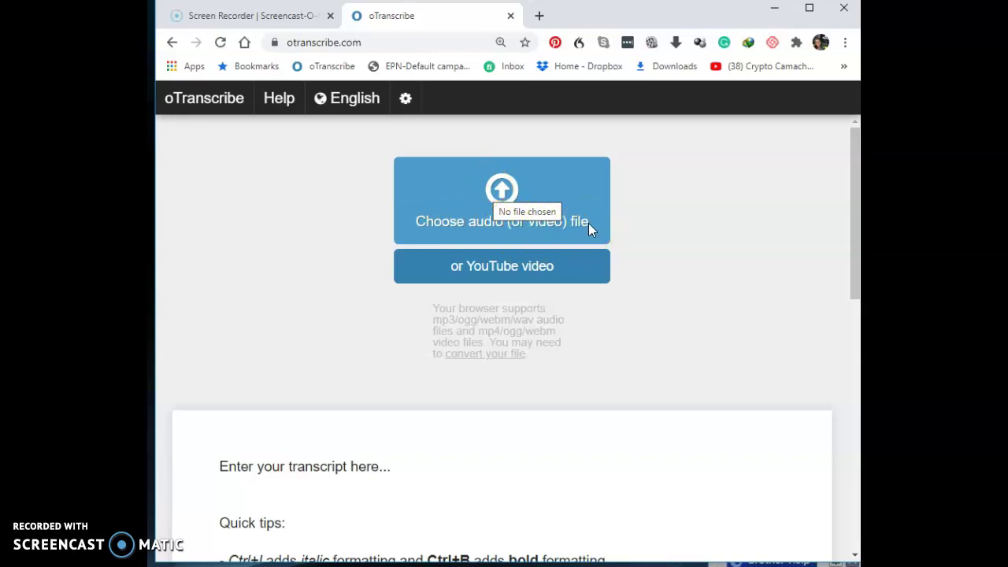
pyautogui.click(530, 191)
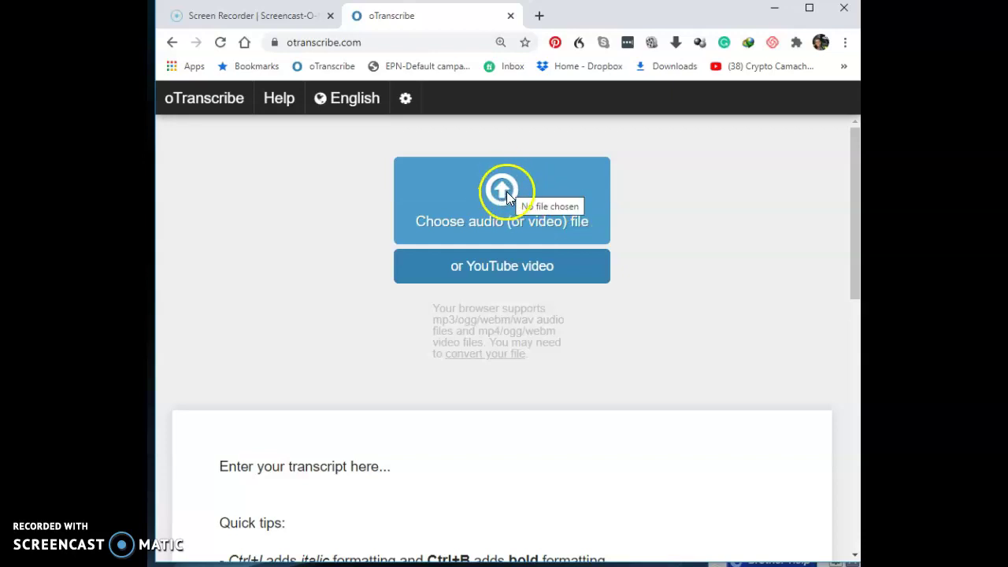
pyautogui.click(512, 186)
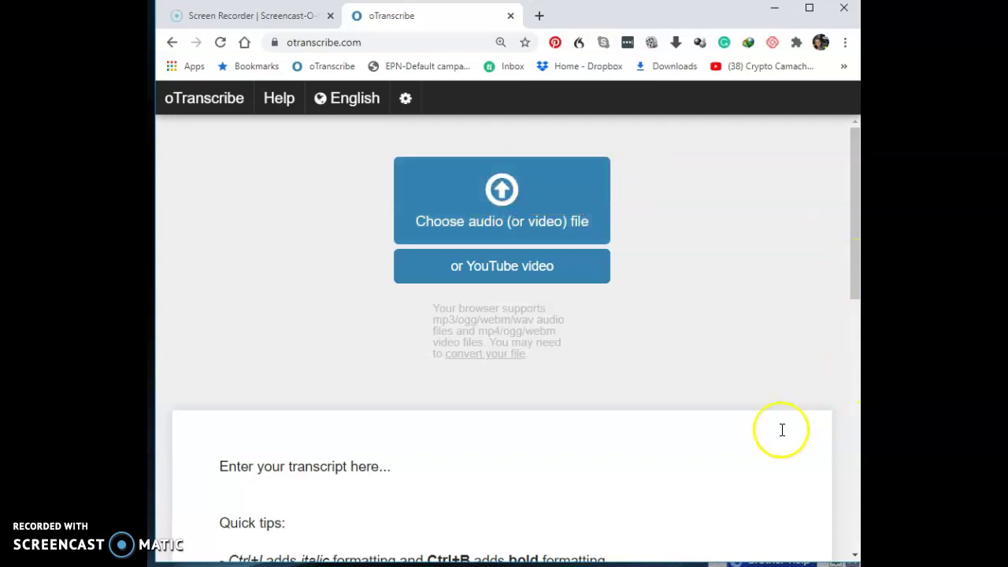
# Delete the placeholder text and quick tips from the transcript editor.
pyautogui.click(855, 555)
pyautogui.scroll(-3, 854, 555)
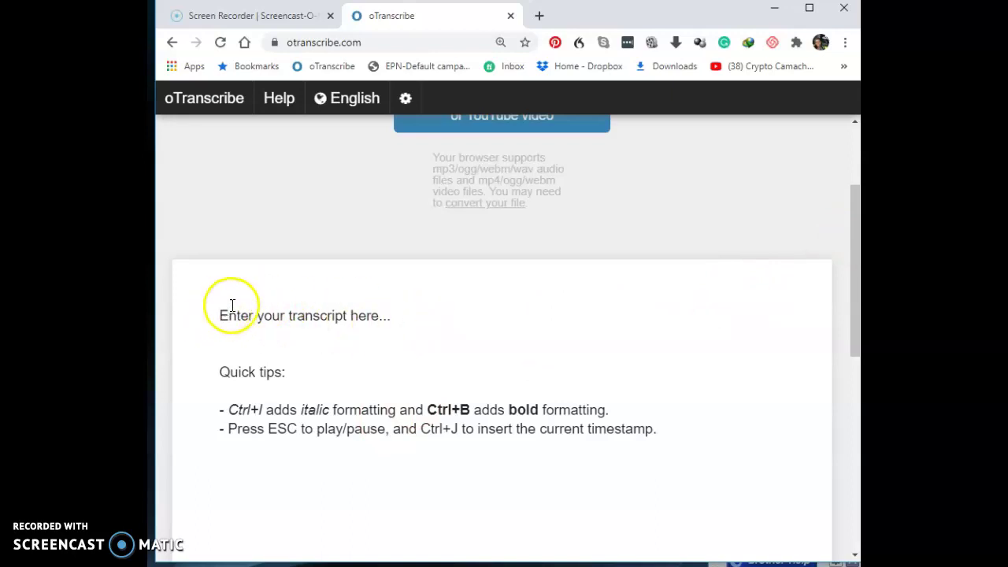
pyautogui.moveTo(218, 314); pyautogui.dragTo(676, 438)
pyautogui.press('BackSpace')
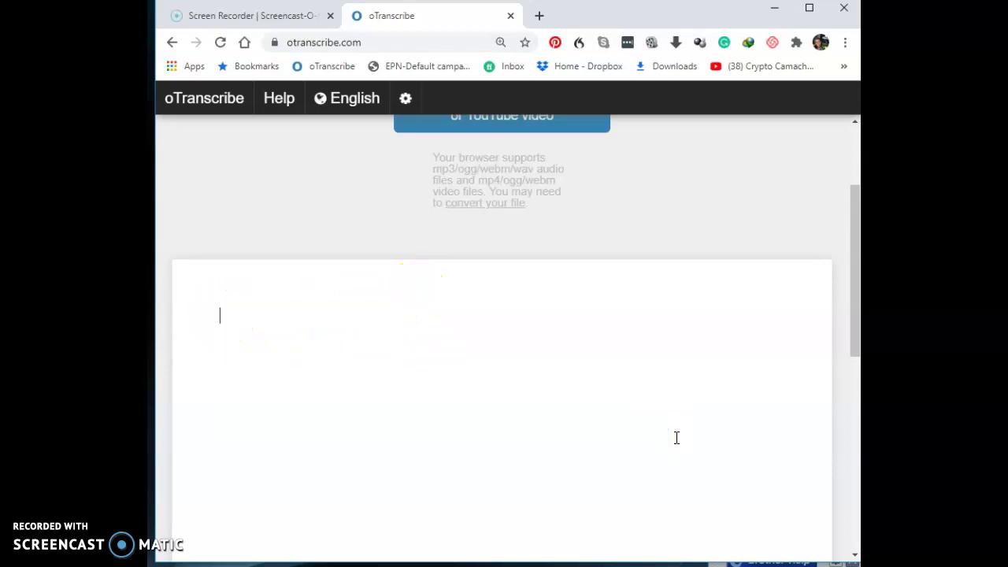
# Load the audio file RPP46raw_mixdown from the Music folder in Downloads and place the cursor in the empty transcript.
pyautogui.rightClick(853, 183)
pyautogui.click(855, 149)
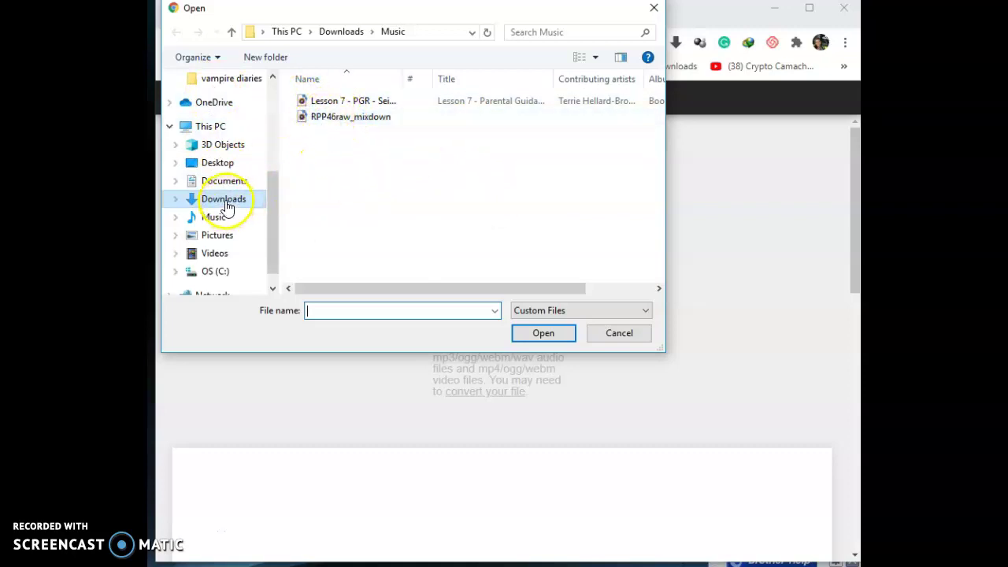
pyautogui.click(359, 119)
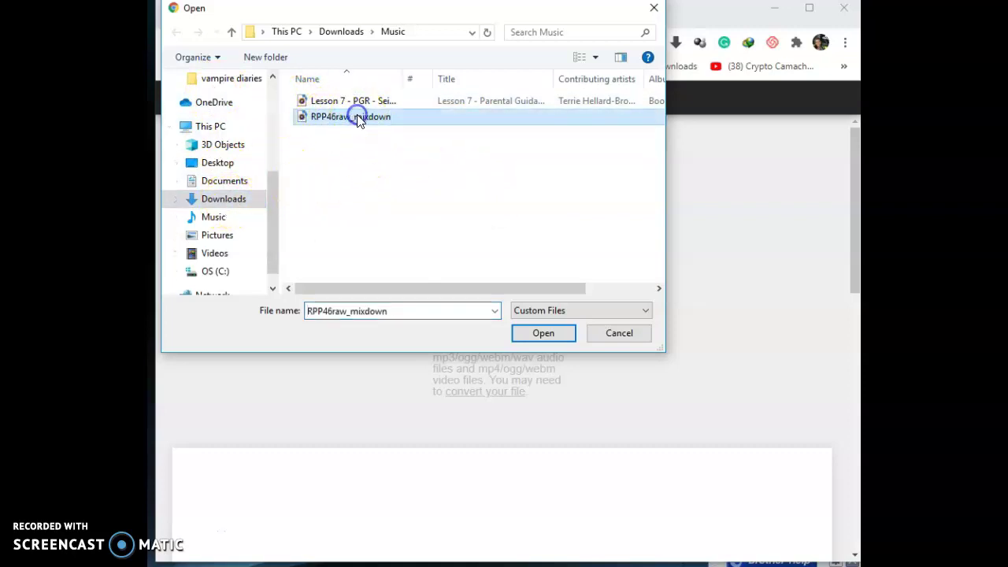
pyautogui.click(539, 334)
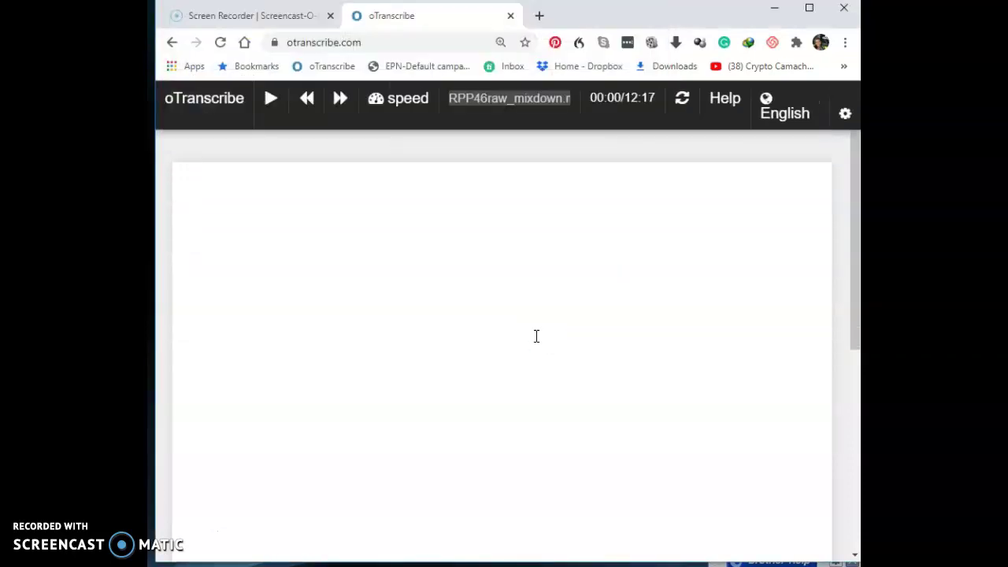
pyautogui.click(234, 239)
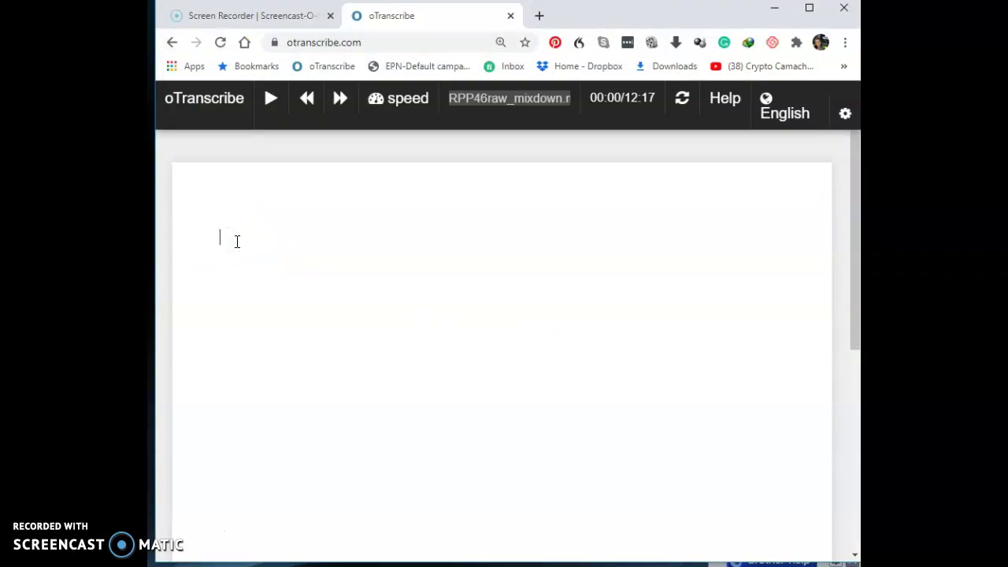
# Try the playback controls by skipping the audio forward repeatedly and rewinding it to the start.
pyautogui.click(624, 105)
pyautogui.moveTo(393, 105)
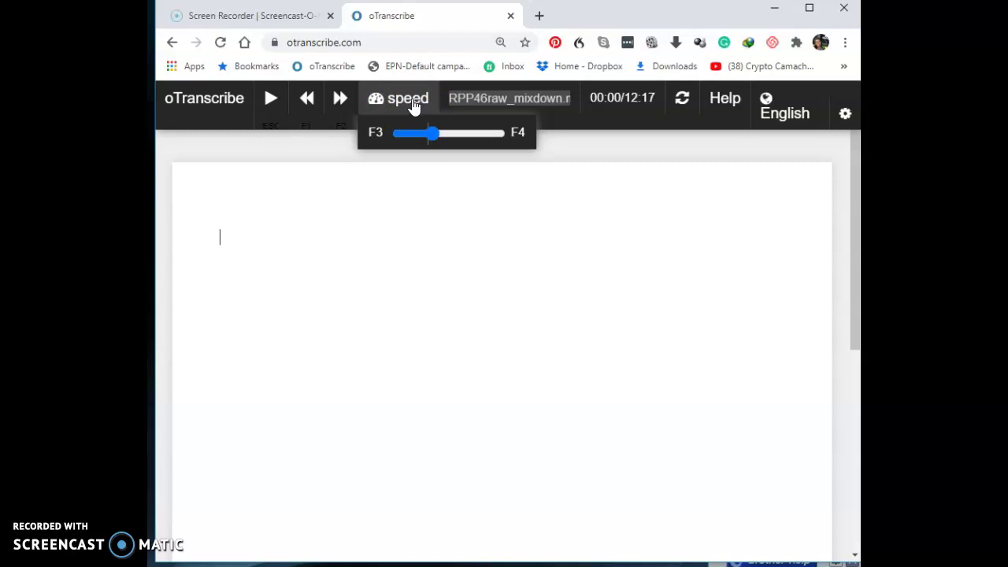
pyautogui.click(337, 97)
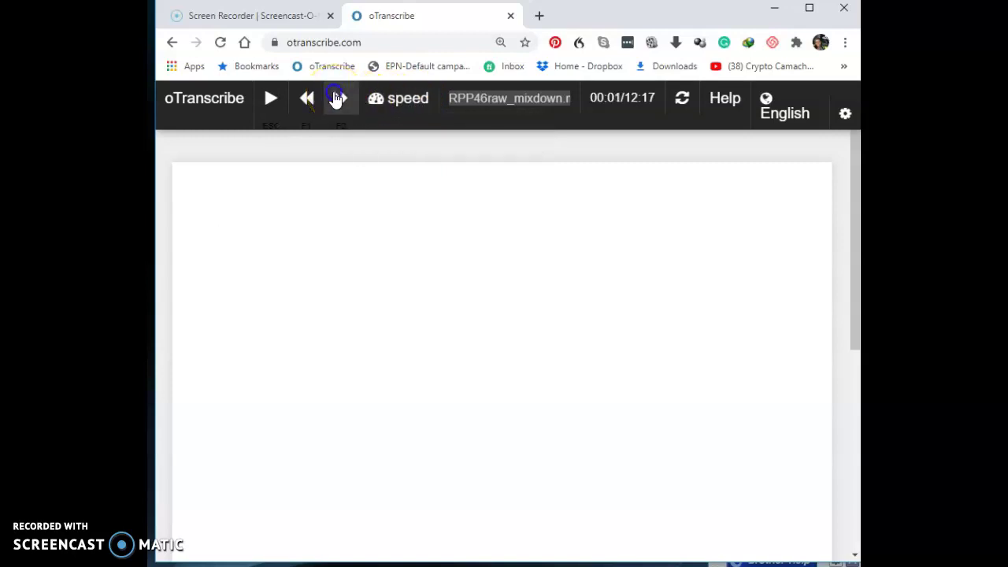
pyautogui.click(338, 99)
pyautogui.click(337, 100)
pyautogui.click(337, 100)
pyautogui.click(337, 100)
pyautogui.click(337, 99)
pyautogui.click(337, 99)
pyautogui.click(337, 100)
pyautogui.click(337, 100)
pyautogui.click(306, 100)
pyautogui.click(304, 101)
pyautogui.click(302, 101)
pyautogui.click(303, 101)
# Play and pause the loaded audio several times at the beginning of the recording.
pyautogui.click(270, 98)
pyautogui.click(270, 98)
pyautogui.click(270, 98)
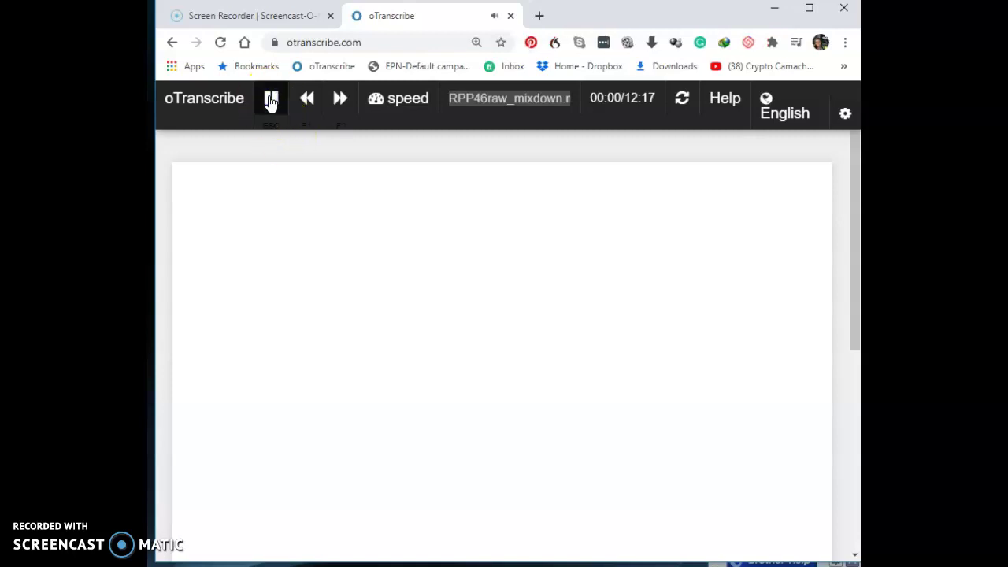
pyautogui.click(271, 99)
pyautogui.click(270, 98)
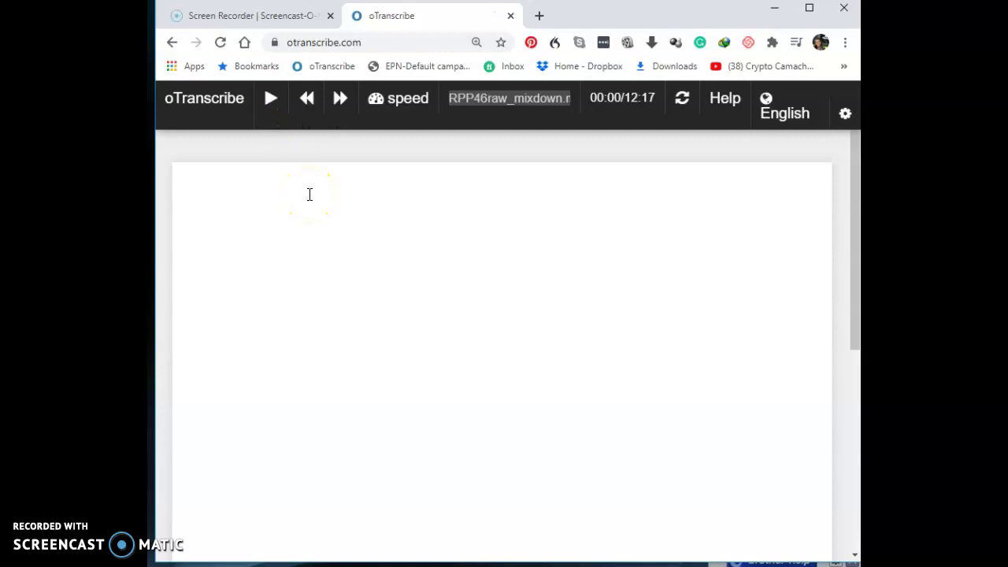
pyautogui.press('Escape')
pyautogui.press('Escape')
pyautogui.press('Escape')
pyautogui.press('Escape')
# Enter the title "RPP46RAW MIXDOWN" at the start of the transcript and format it bold and italic.
pyautogui.click(309, 195)
pyautogui.write('RPP46RAW')
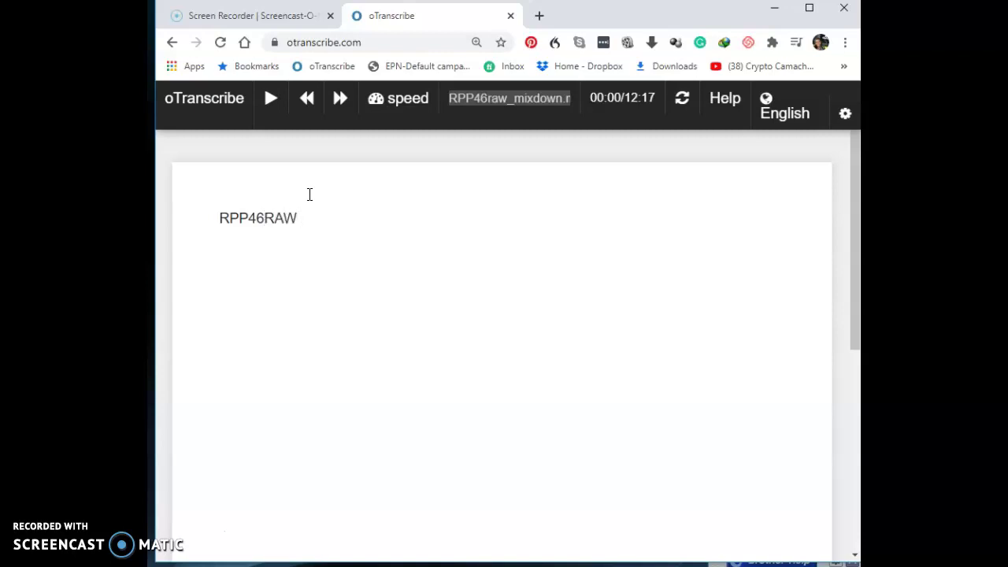
pyautogui.write(' MIXDOWN')
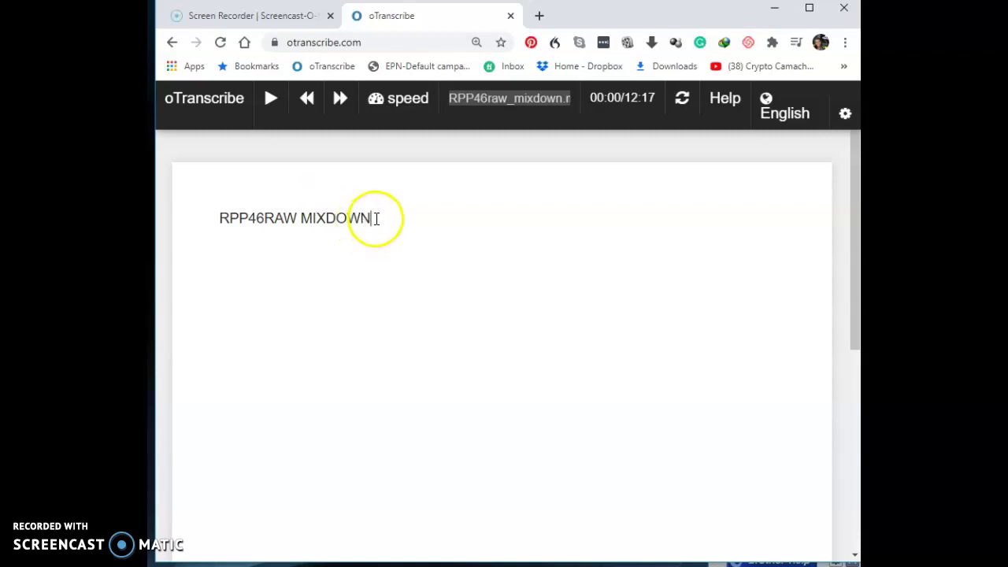
pyautogui.moveTo(375, 217); pyautogui.dragTo(208, 216)
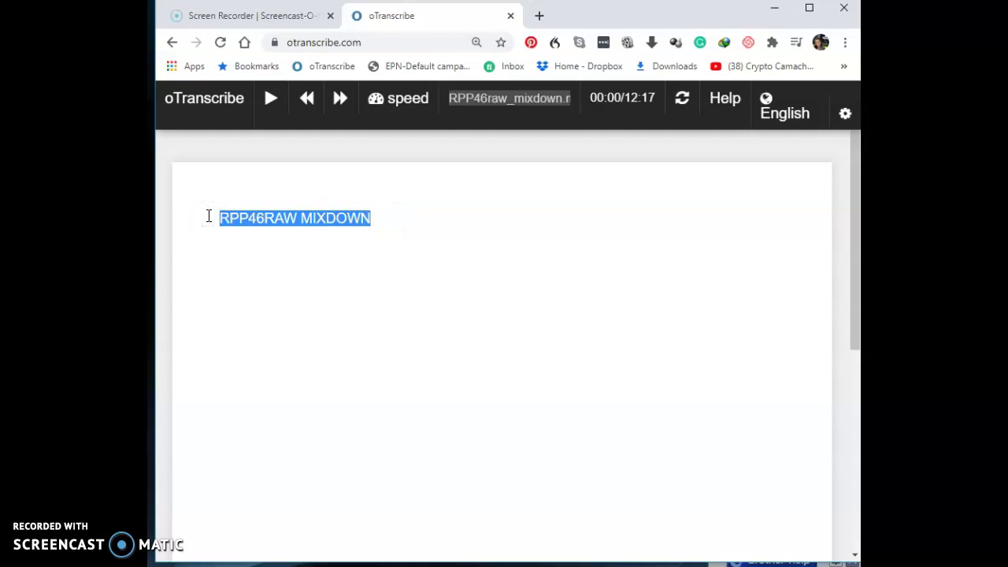
pyautogui.hotkey('ctrl', 'b')
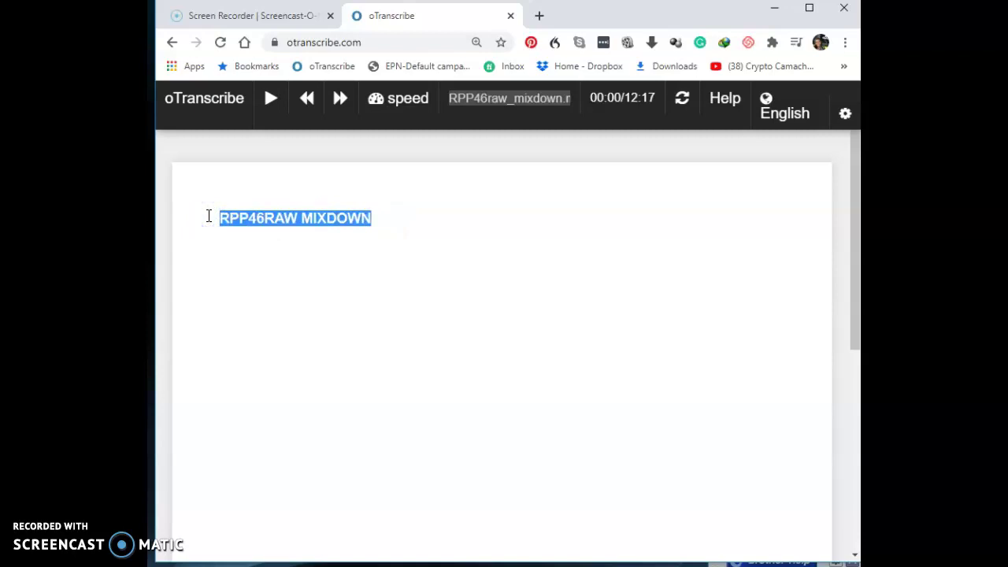
pyautogui.hotkey('ctrl', 'i')
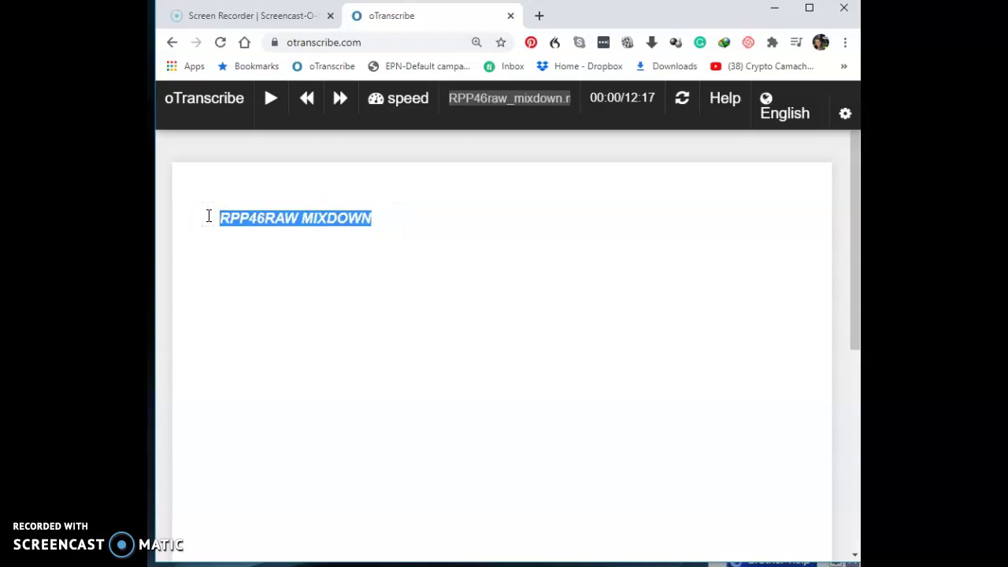
# Start a paragraph below the title and transcribe the opening words "Welcome to the resilance" from the audio.
pyautogui.click(404, 218)
pyautogui.press('Return')
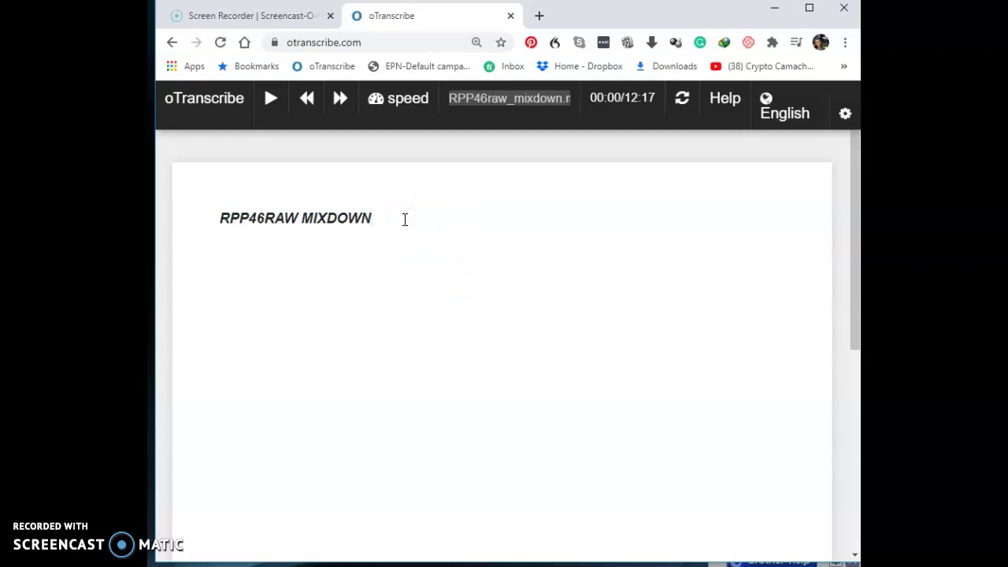
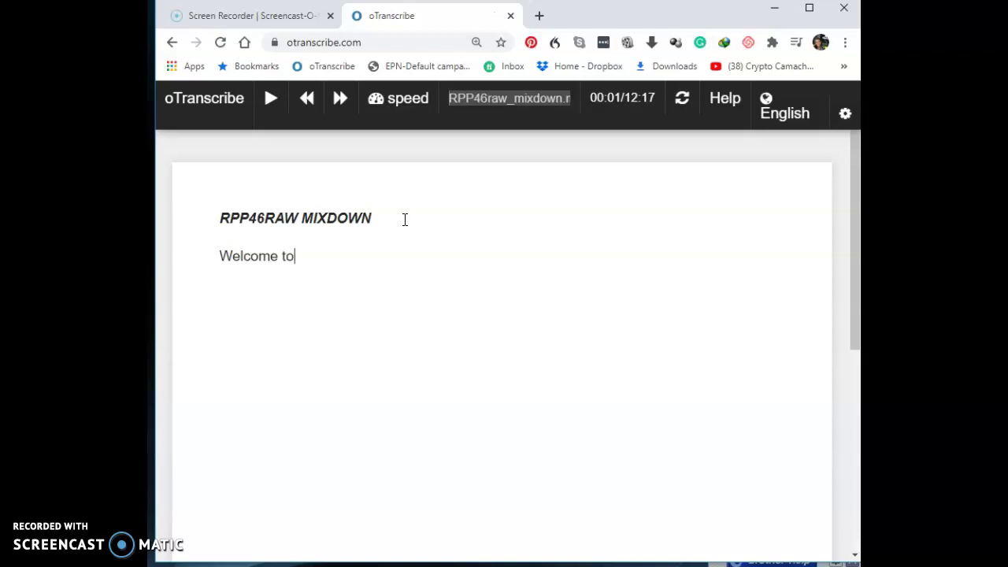
pyautogui.press('Escape')
pyautogui.press('Escape')
pyautogui.write('resilance')
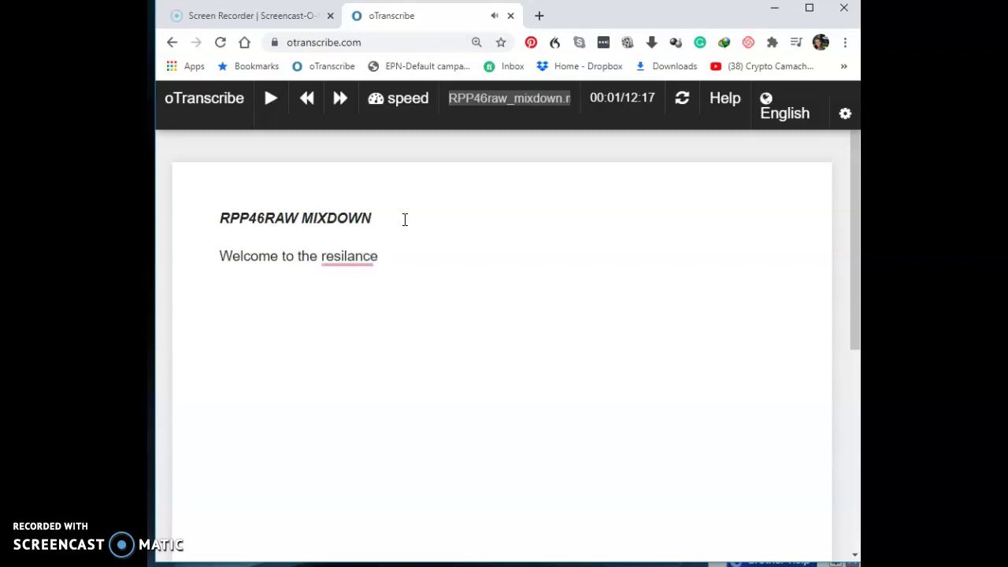
# Correct the misspelled word "resilance" to "resilience" using the suggested spelling.
pyautogui.click(344, 256)
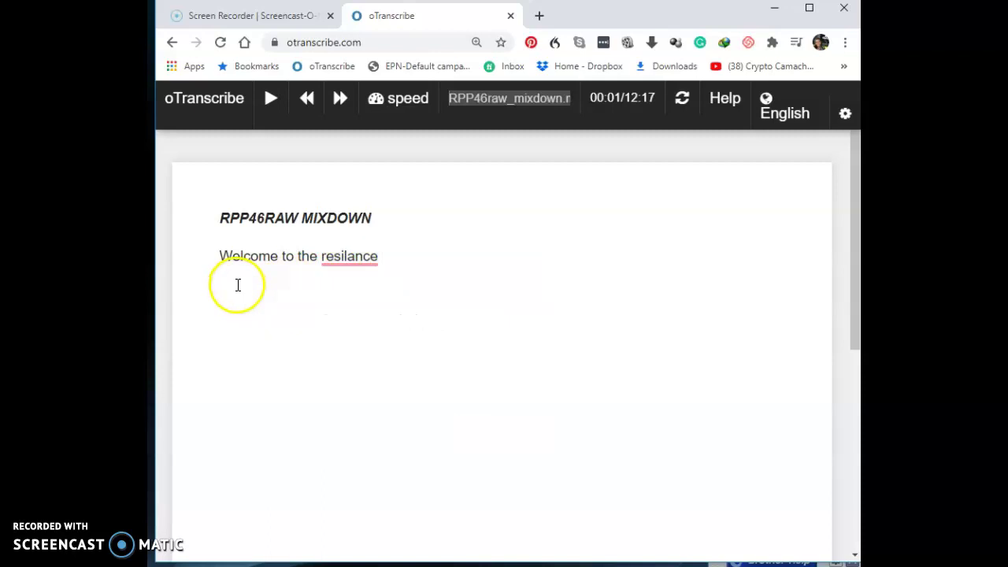
pyautogui.click(340, 256)
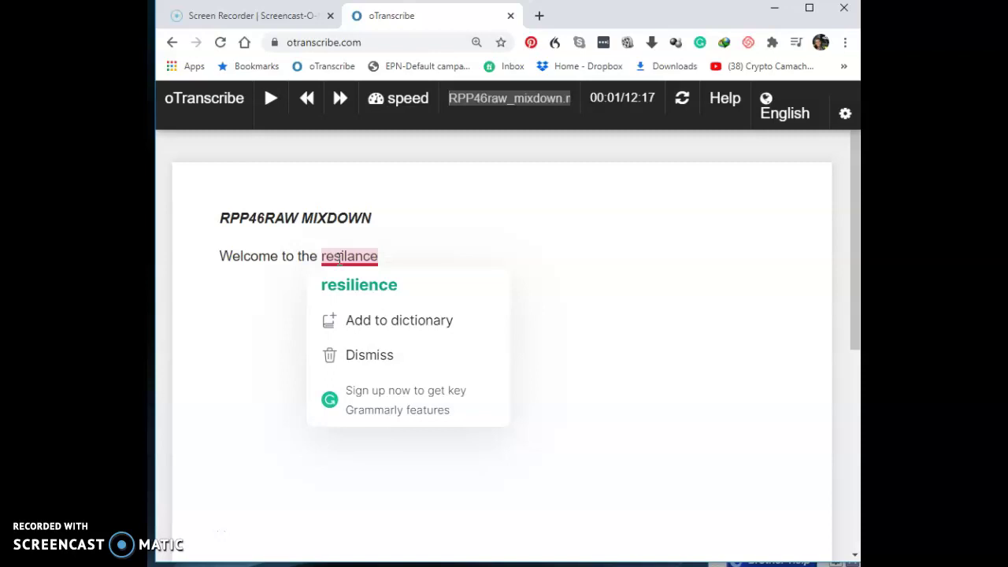
pyautogui.click(353, 256)
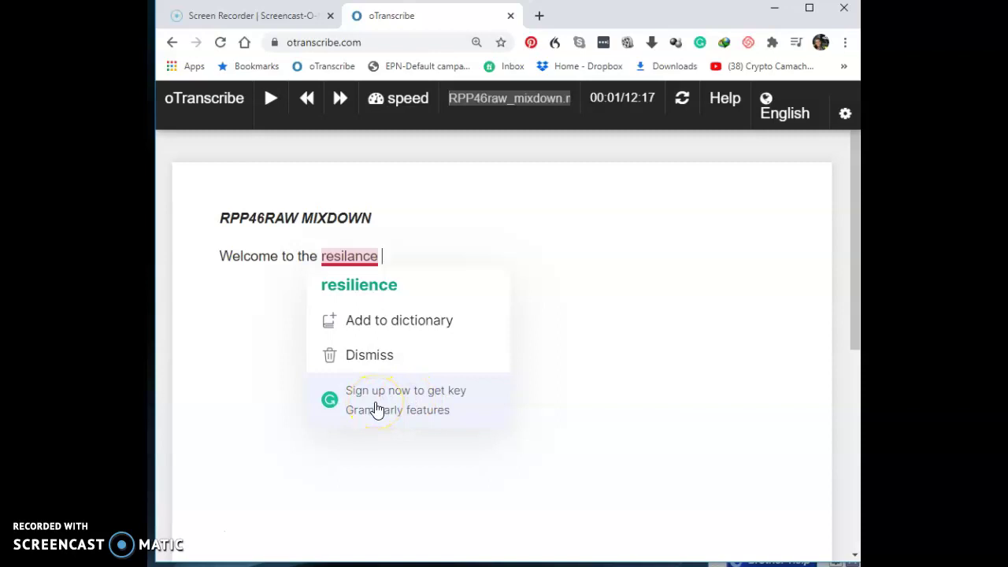
pyautogui.click(354, 282)
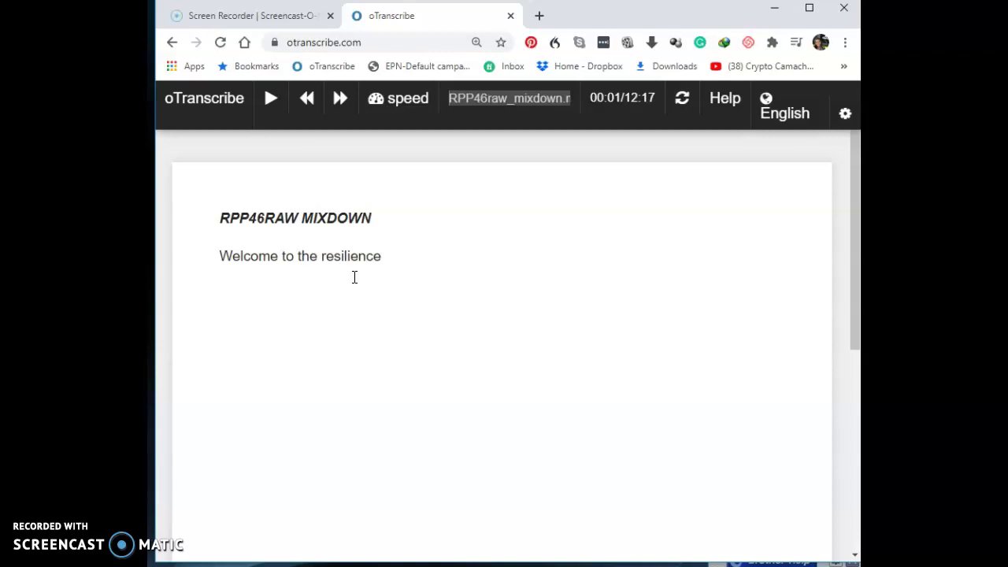
# Listen to the next part of the audio and add "performance performance podcast" to the sentence.
pyautogui.press('Escape')
pyautogui.press('Escape')
pyautogui.write('performan')
pyautogui.write('ve')
pyautogui.press('BackSpace')
pyautogui.press('BackSpace')
pyautogui.write('ce performance podcast')
pyautogui.click(371, 275)
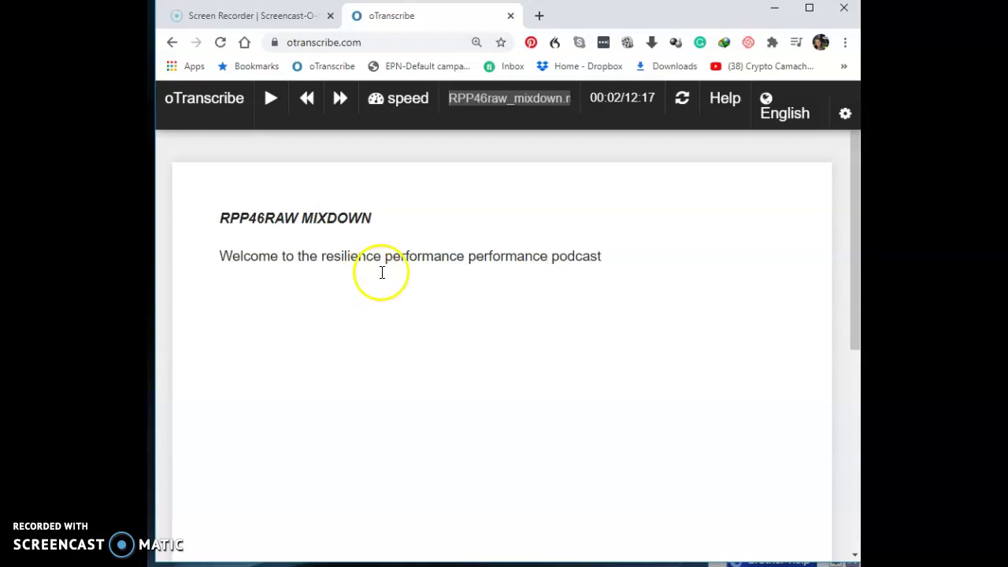
# Capitalize "Resilience", "Performance" and "Podcast" in the opening sentence and remove the duplicate "performance".
pyautogui.click(328, 259)
pyautogui.press('Delete')
pyautogui.write('R')
pyautogui.click(398, 261)
pyautogui.press('Delete')
pyautogui.write('P')
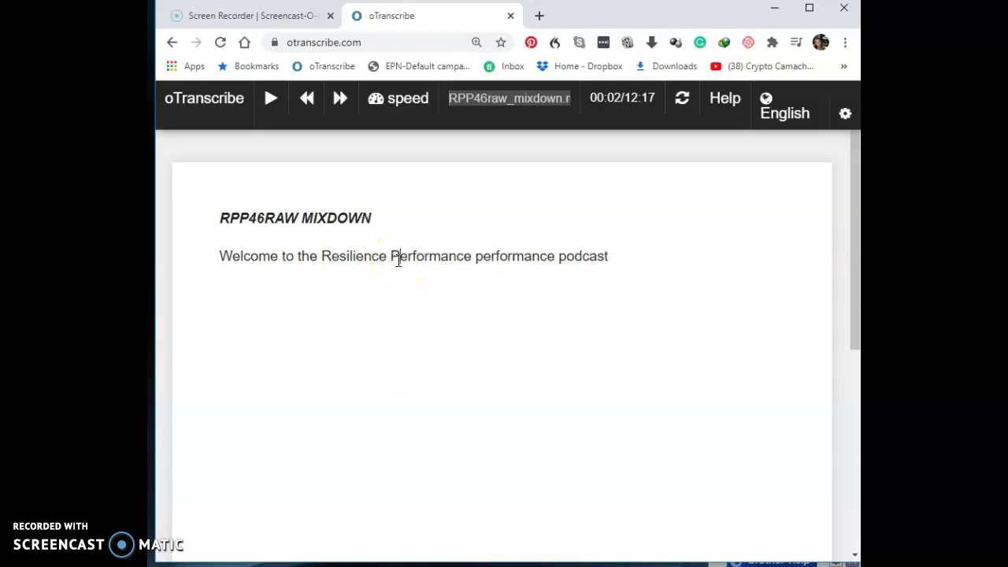
pyautogui.moveTo(568, 256); pyautogui.dragTo(472, 260)
pyautogui.press('Delete')
pyautogui.write('P')
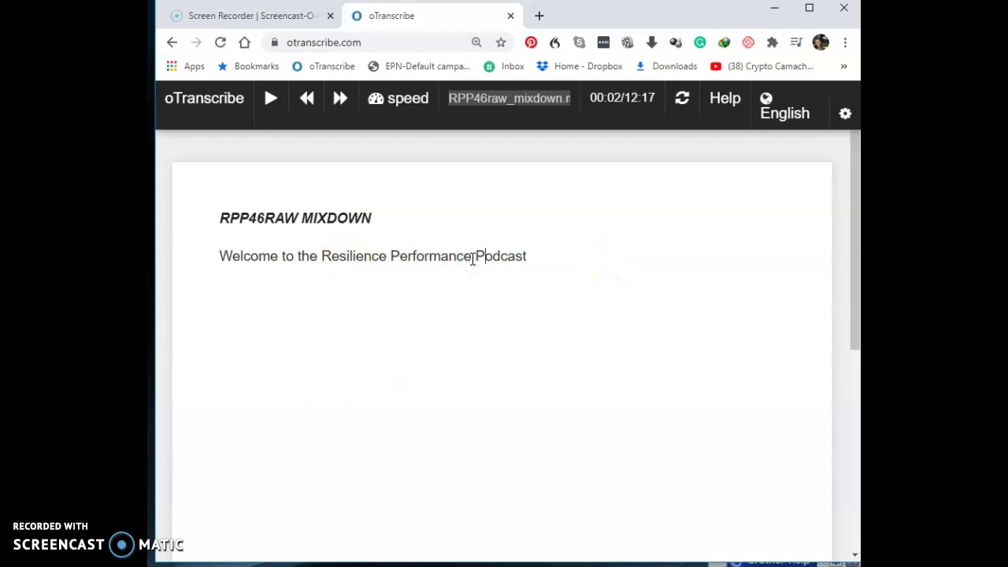
# Listen on in short stretches and add ", I'm your host" and the host's first name after "Podcast".
pyautogui.click(554, 261)
pyautogui.press('Escape')
pyautogui.press('Escape')
pyautogui.press('Escape')
pyautogui.press('Escape')
pyautogui.press('Escape')
pyautogui.press('Escape')
pyautogui.write(", I'm your host")
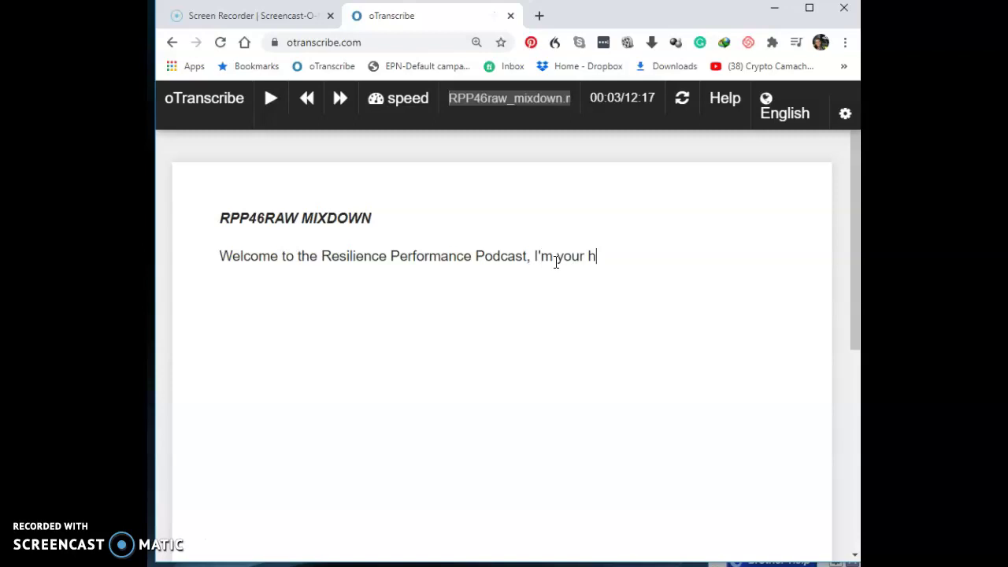
pyautogui.press('Escape')
pyautogui.press('Escape')
pyautogui.write('Doug')
# Search the web in a new tab for "resilince performance podcast".
pyautogui.click(539, 16)
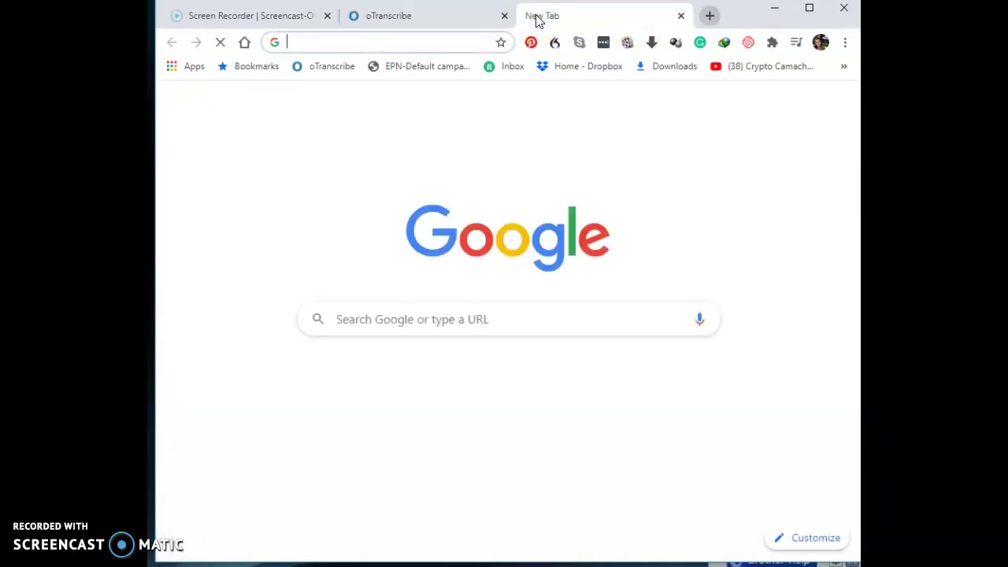
pyautogui.write('resili')
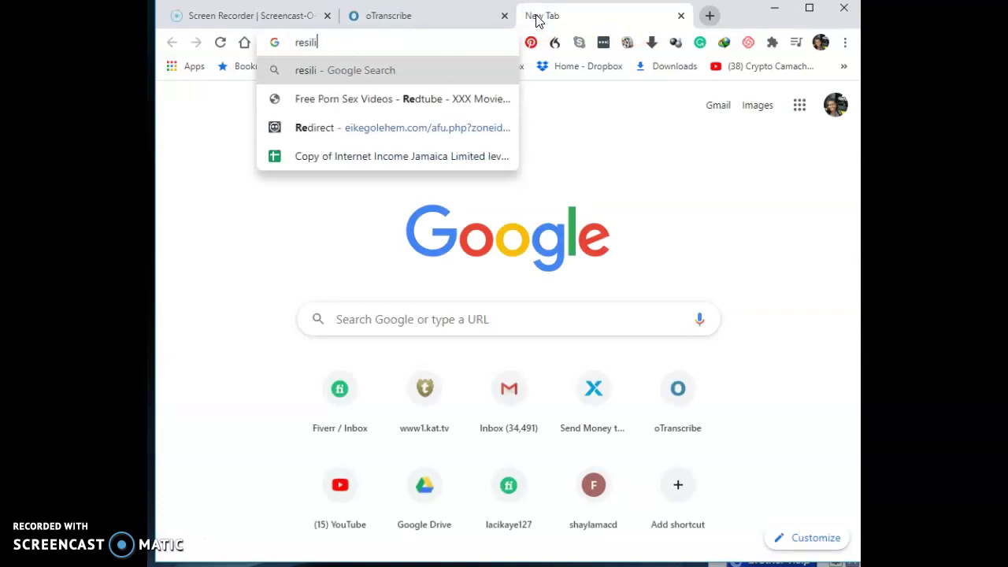
pyautogui.write('nce performanc')
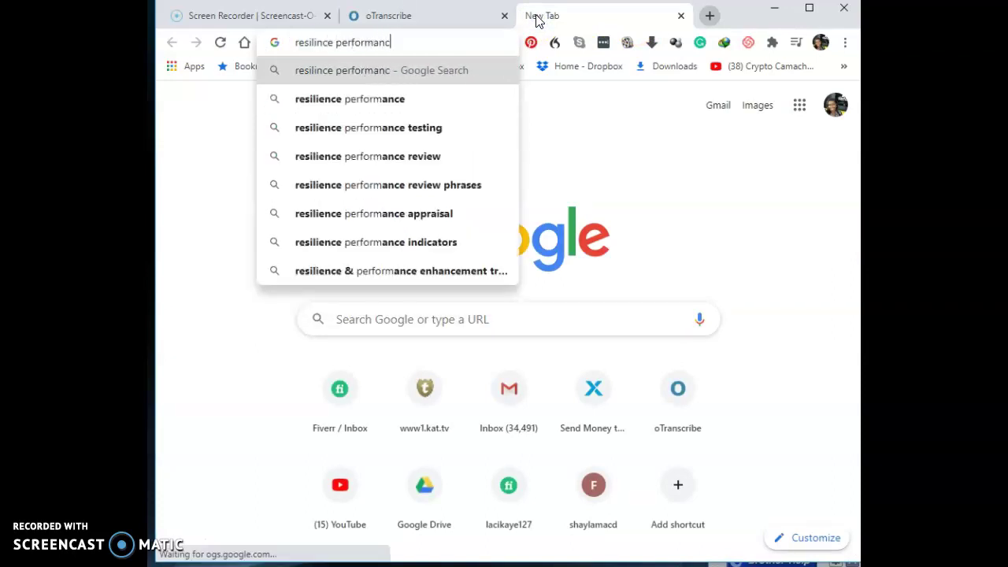
pyautogui.write('e podcast')
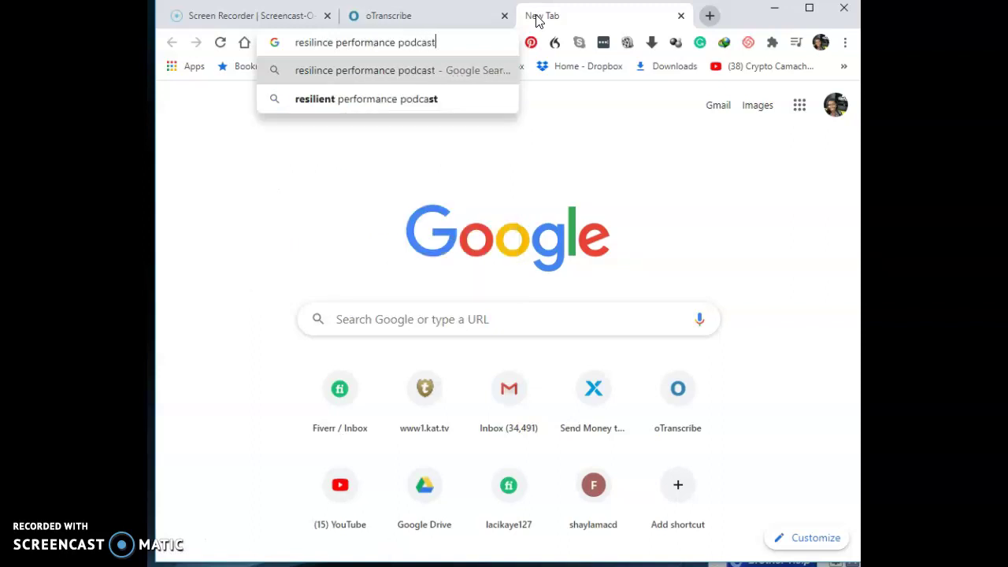
pyautogui.press('Return')
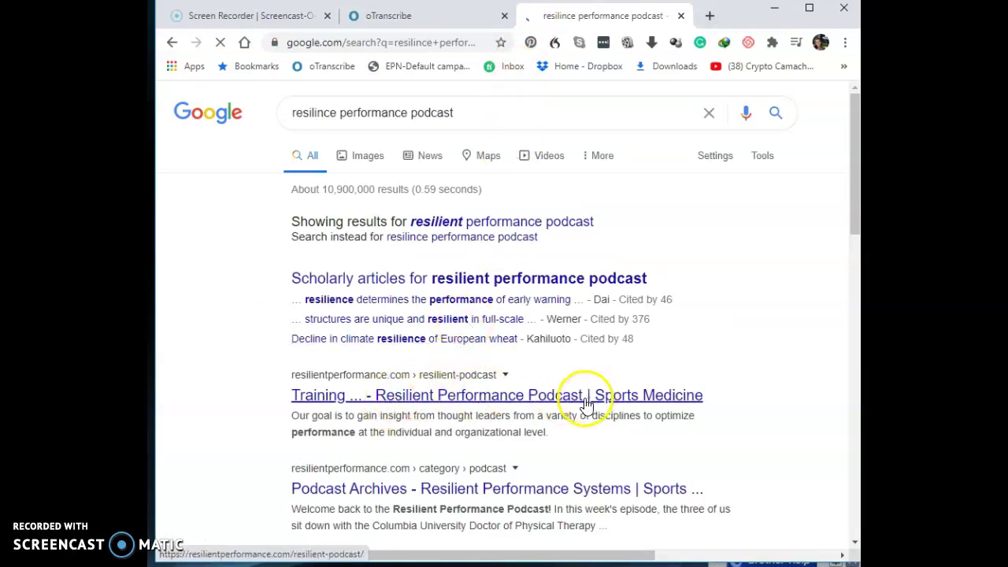
# Refine the web search with "by" and the host's first name, and look for the host's surname in the results.
pyautogui.click(854, 544)
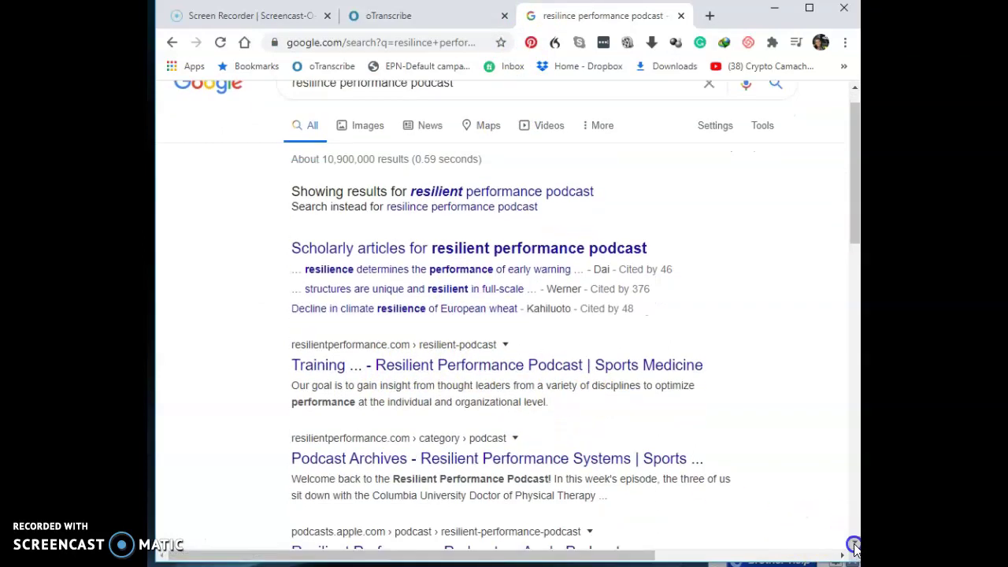
pyautogui.click(471, 93)
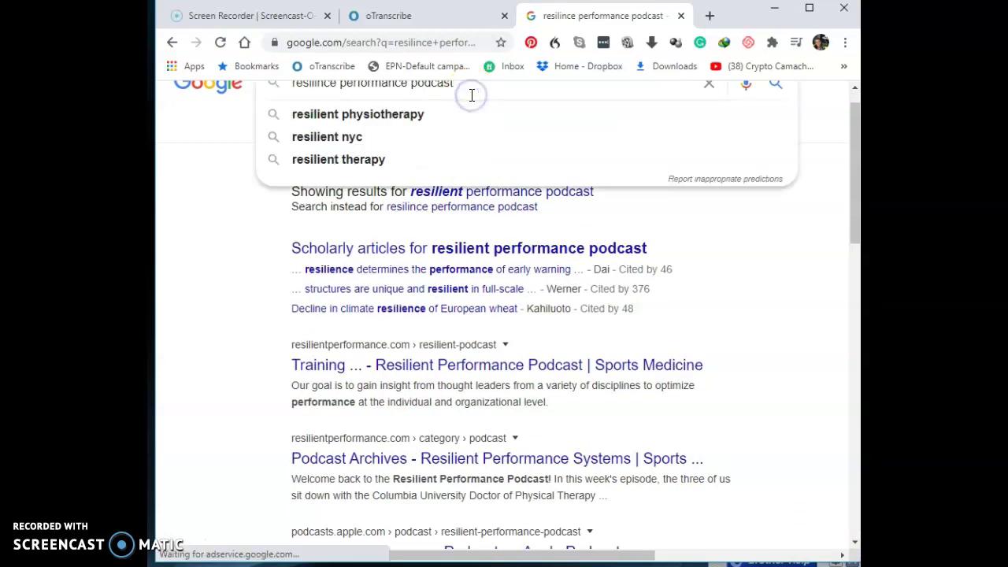
pyautogui.write('by doug')
pyautogui.press('Return')
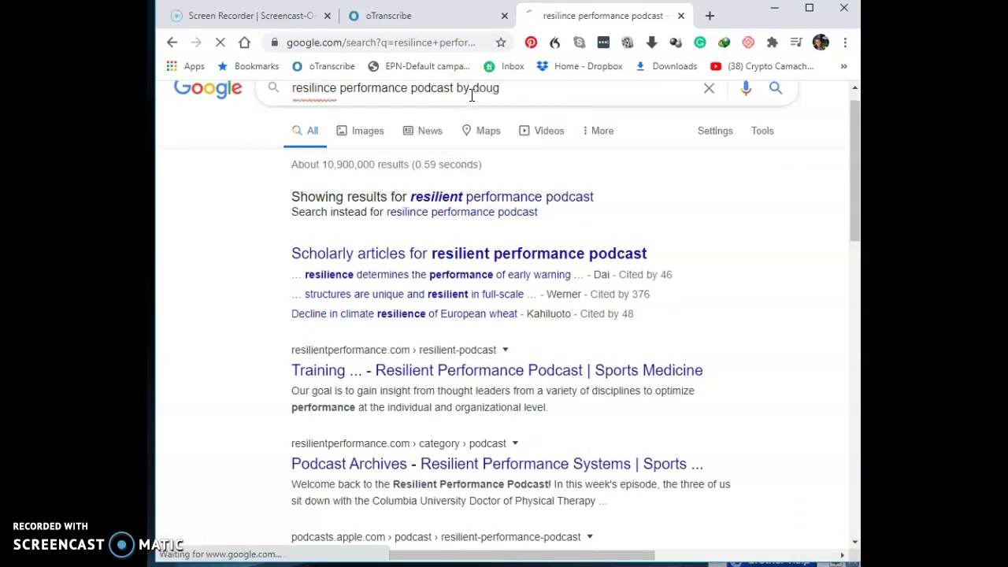
pyautogui.click(444, 223)
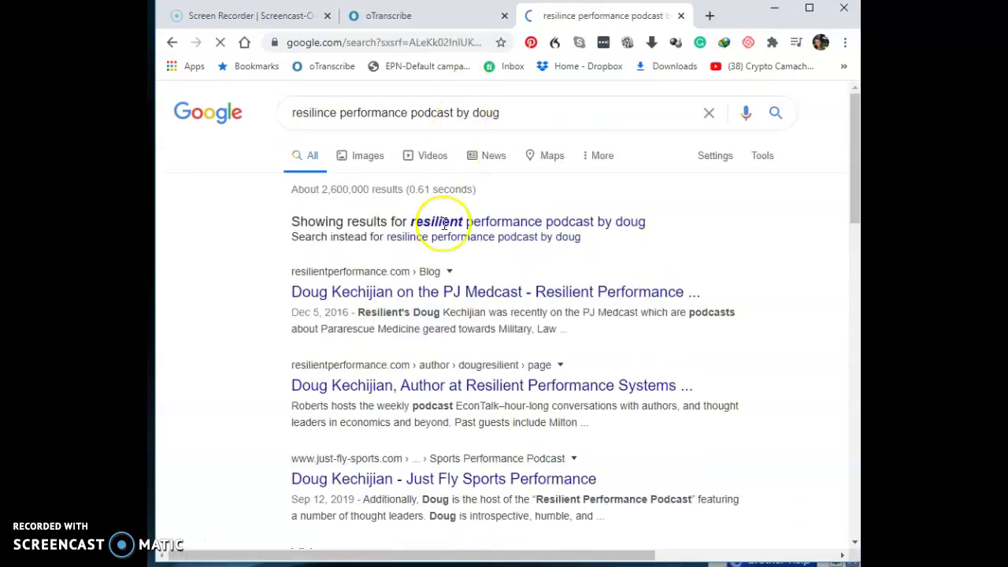
pyautogui.click(378, 299)
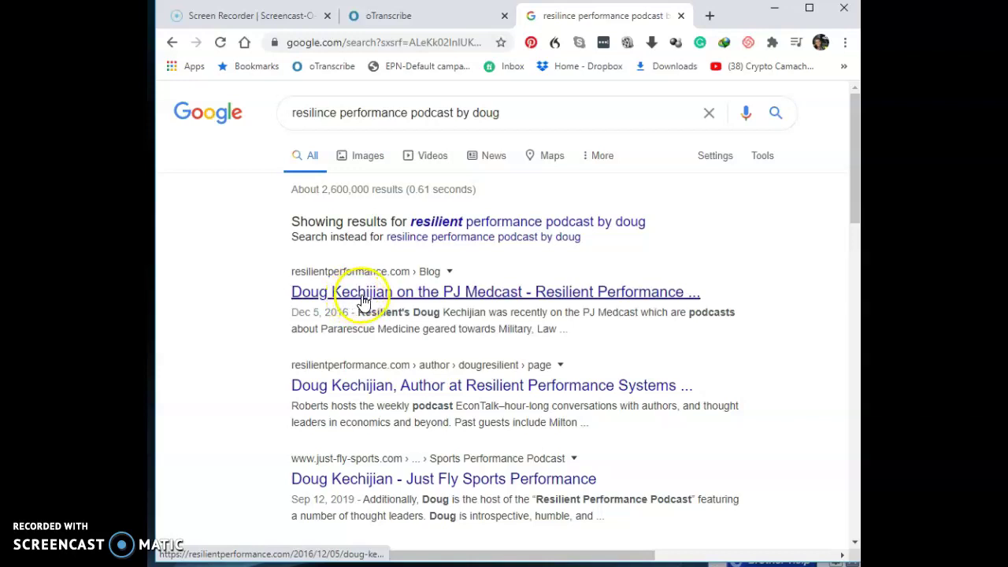
# Return to the transcript, add the host's surname after the first name, and check its spelling against the search results.
pyautogui.click(415, 24)
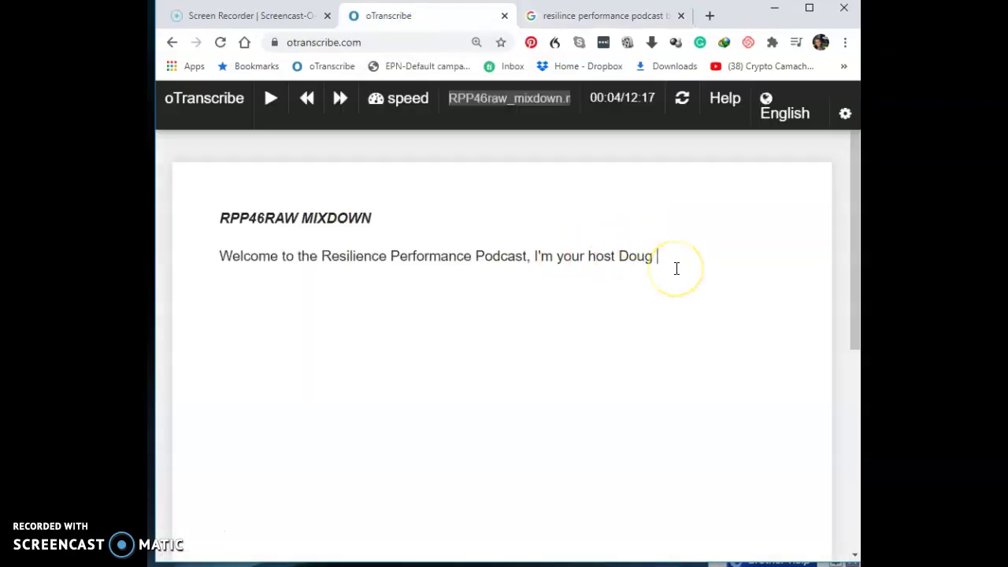
pyautogui.write('Kechih')
pyautogui.press('BackSpace')
pyautogui.write('jian')
pyautogui.click(618, 19)
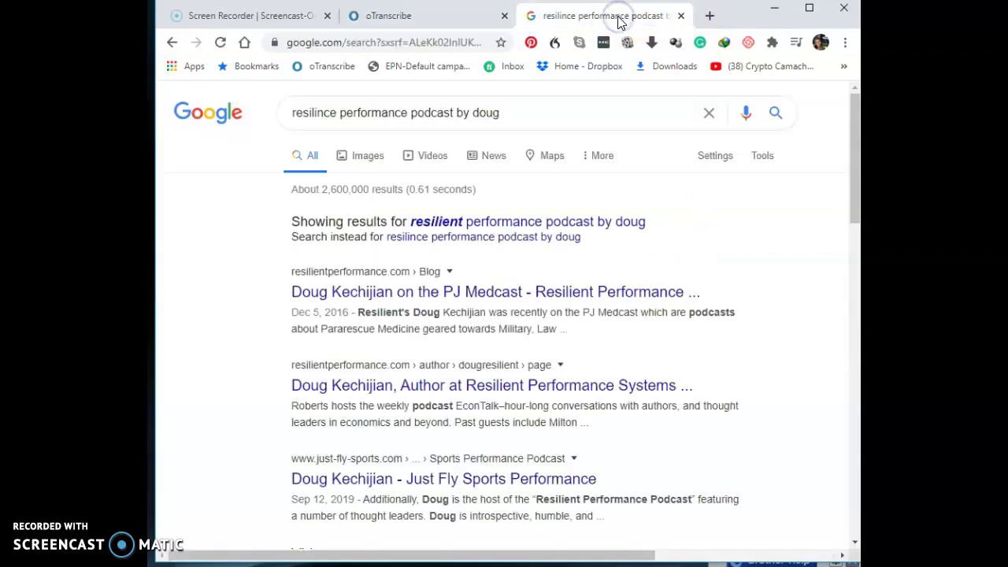
pyautogui.click(459, 17)
pyautogui.click(728, 251)
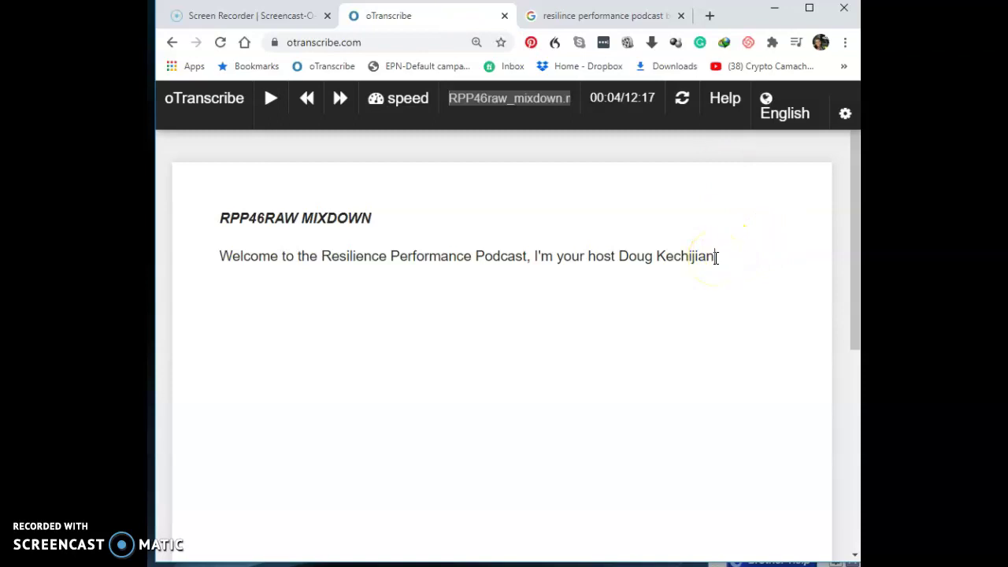
# Transcribe "Today we're going to do an audio" from the recording and put a period after the host's surname.
pyautogui.press('Escape')
pyautogui.press('Escape')
pyautogui.write("Today we're going")
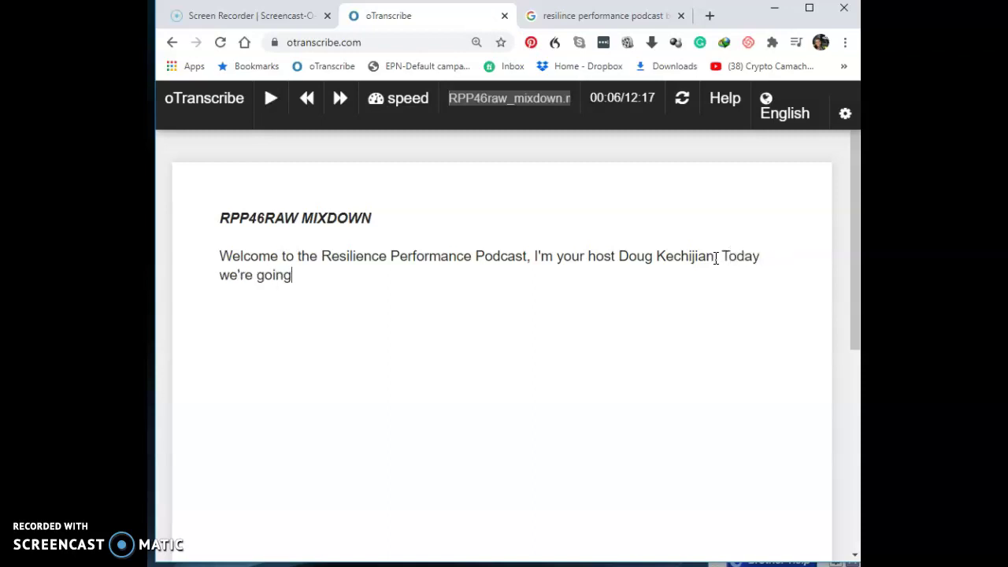
pyautogui.write(' to do an audio')
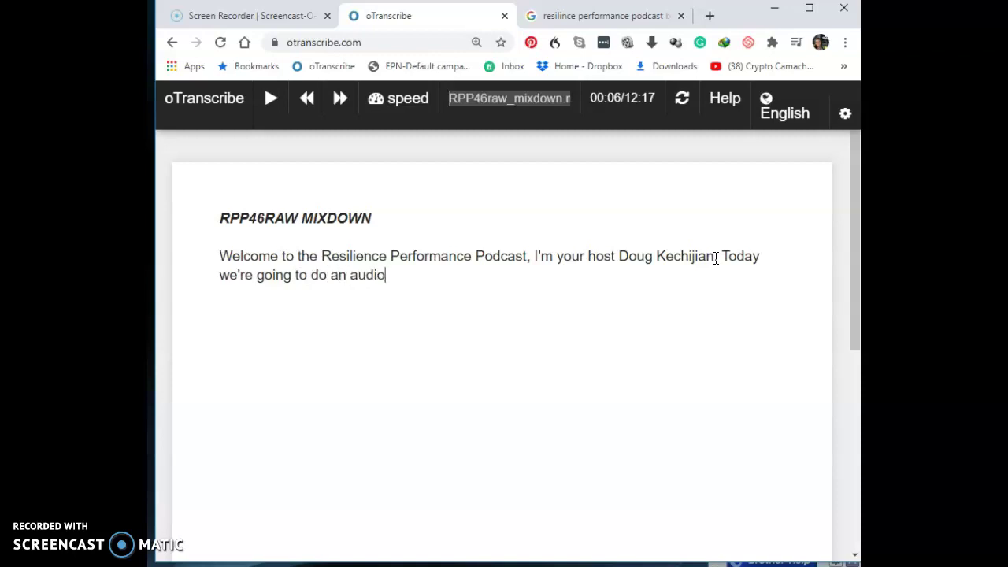
pyautogui.click(715, 257)
pyautogui.write('.')
pyautogui.hotkey('ctrl', 'End')
# Continue the transcript with "version of a blog post we", playing and pausing the audio between phrases.
pyautogui.press('Escape')
pyautogui.write('version')
pyautogui.press('Escape')
pyautogui.press('Escape')
pyautogui.write('of a')
pyautogui.press('Escape')
pyautogui.write('blog post we')
# Listen to the next phrase and add "put out, called the Mechanical" to the transcript.
pyautogui.press('Escape')
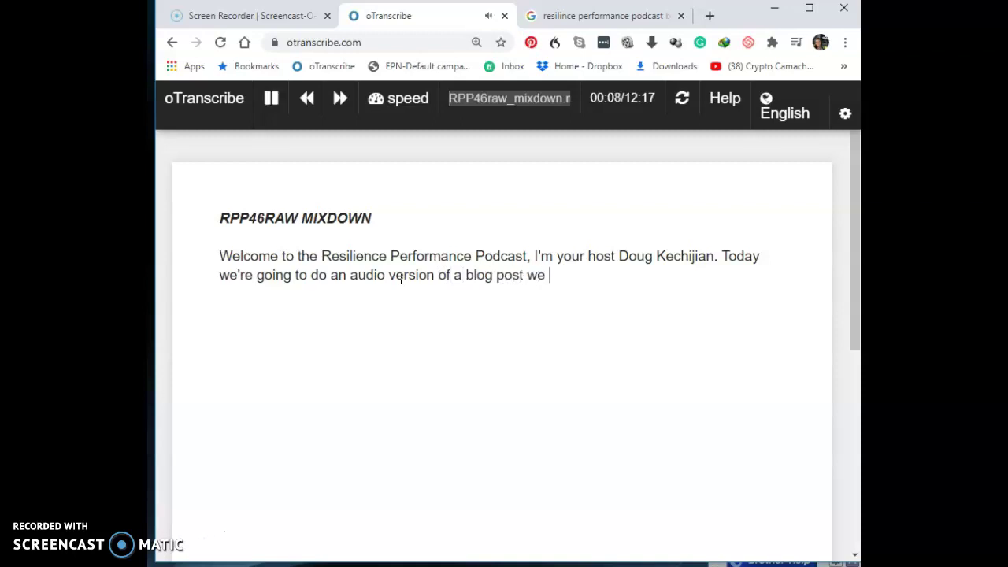
pyautogui.write('put ')
pyautogui.write('cou')
pyautogui.press('Escape')
pyautogui.press('BackSpace')
pyautogui.press('BackSpace')
pyautogui.press('BackSpace')
pyautogui.write('ou')
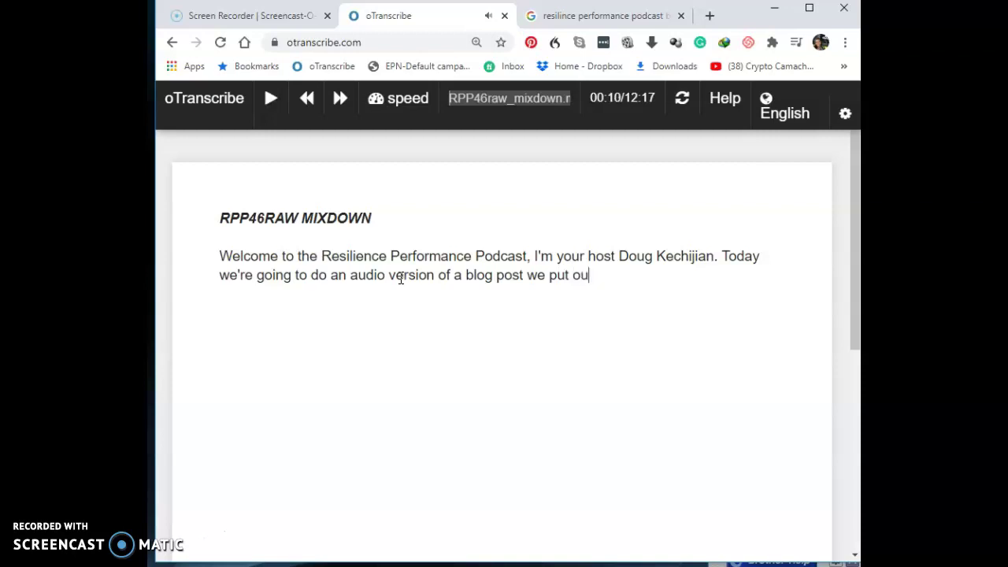
pyautogui.write('t, called the Mech')
pyautogui.press('Escape')
pyautogui.write('anica')
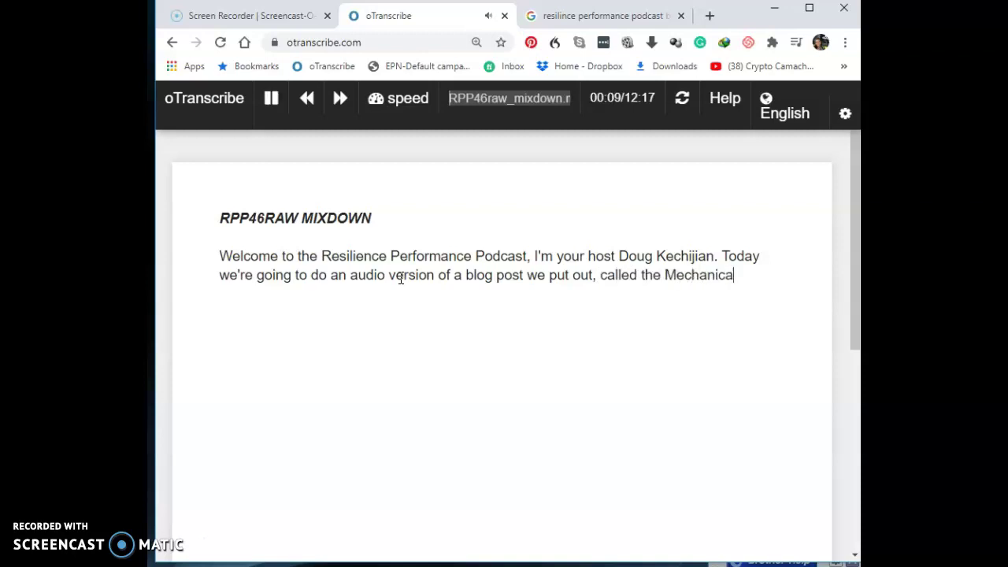
pyautogui.write('l')
# Replay the audio and add "Continum in sport" after "Mechanical".
pyautogui.press('Escape')
pyautogui.write('Continum')
pyautogui.press('Escape')
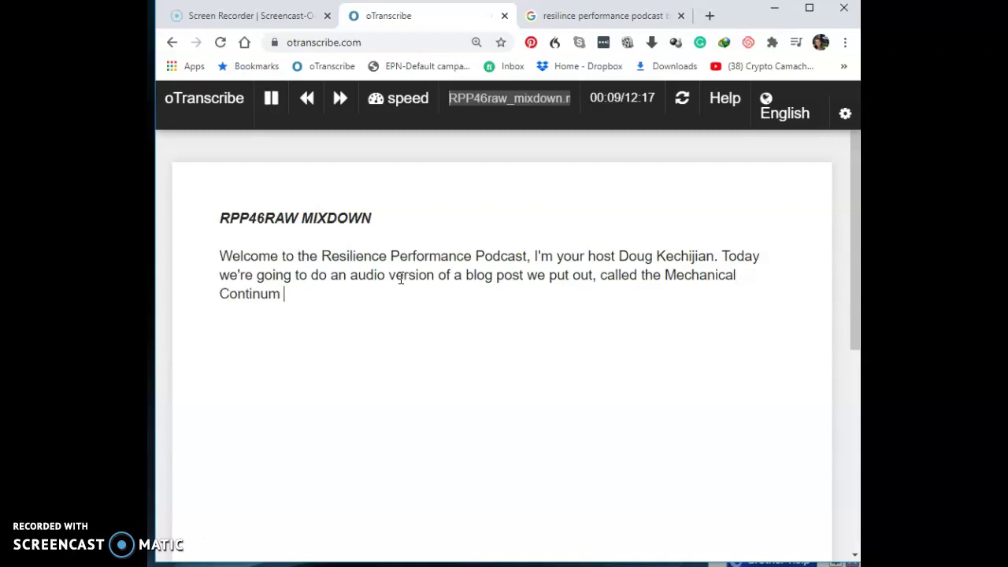
pyautogui.press('Escape')
pyautogui.write('in sport')
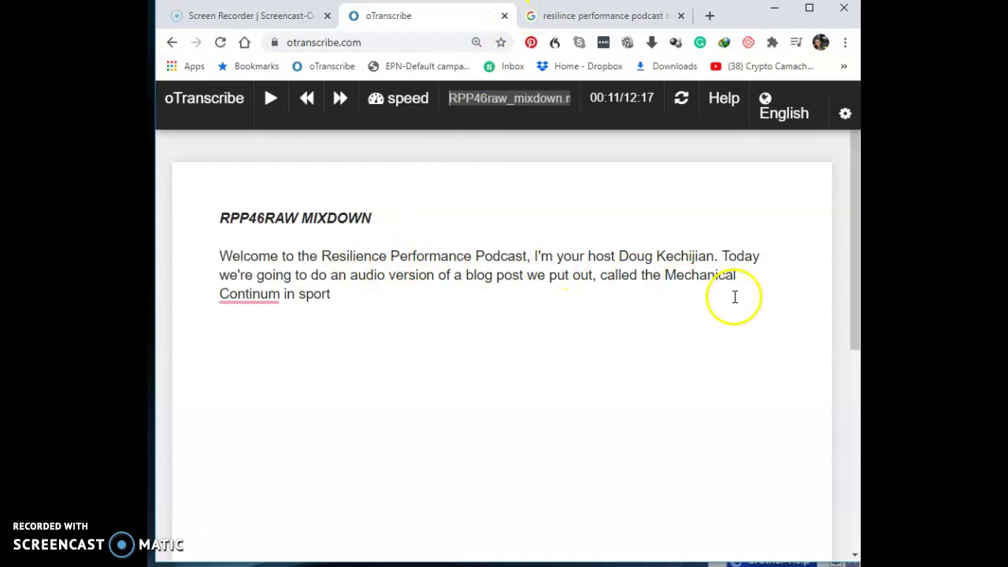
# Search the web for "mechanical continuum in sports" together with the host's first name to check the blog post title.
pyautogui.click(585, 17)
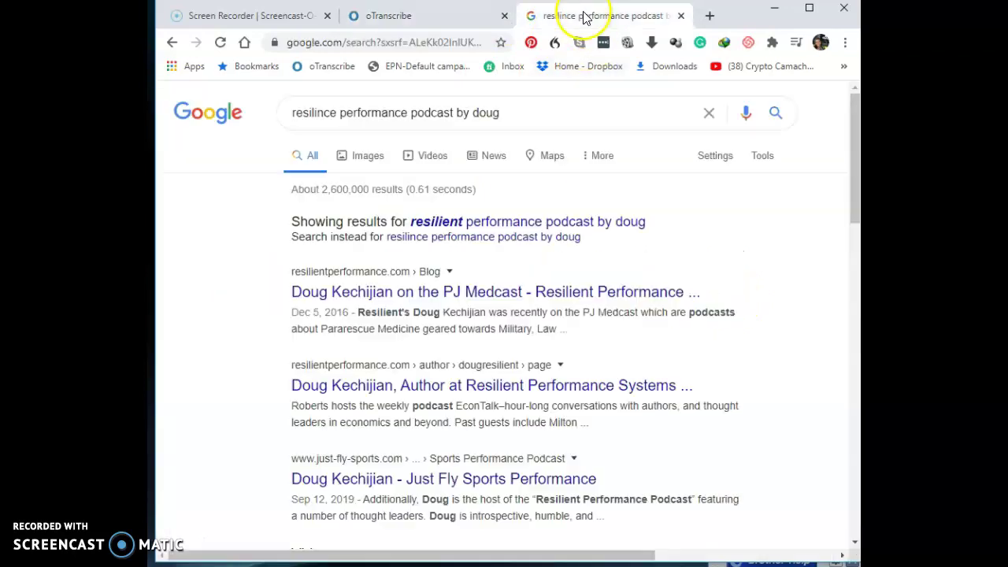
pyautogui.tripleClick(504, 115)
pyautogui.write('mechanical co')
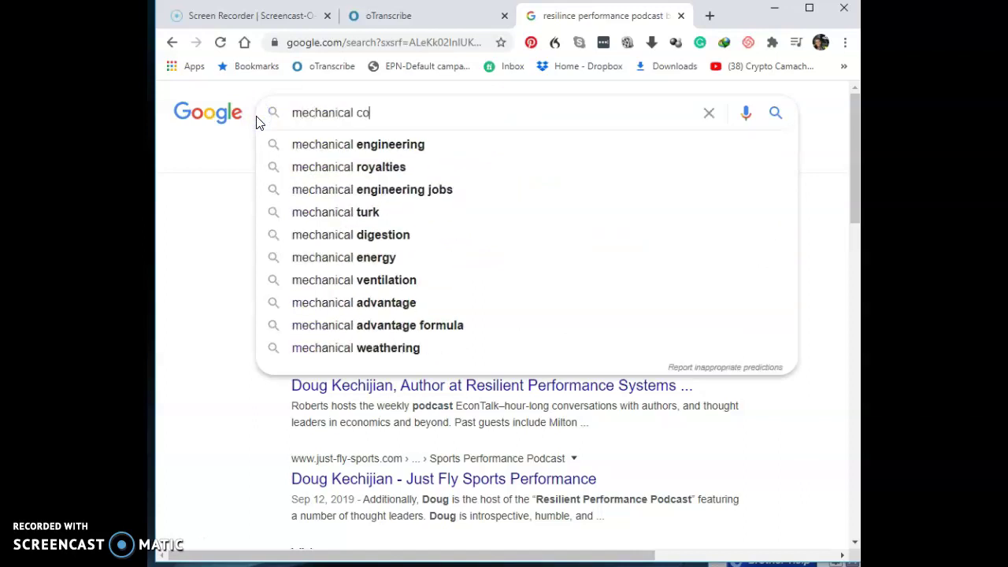
pyautogui.write('ntimu')
pyautogui.press('BackSpace')
pyautogui.press('BackSpace')
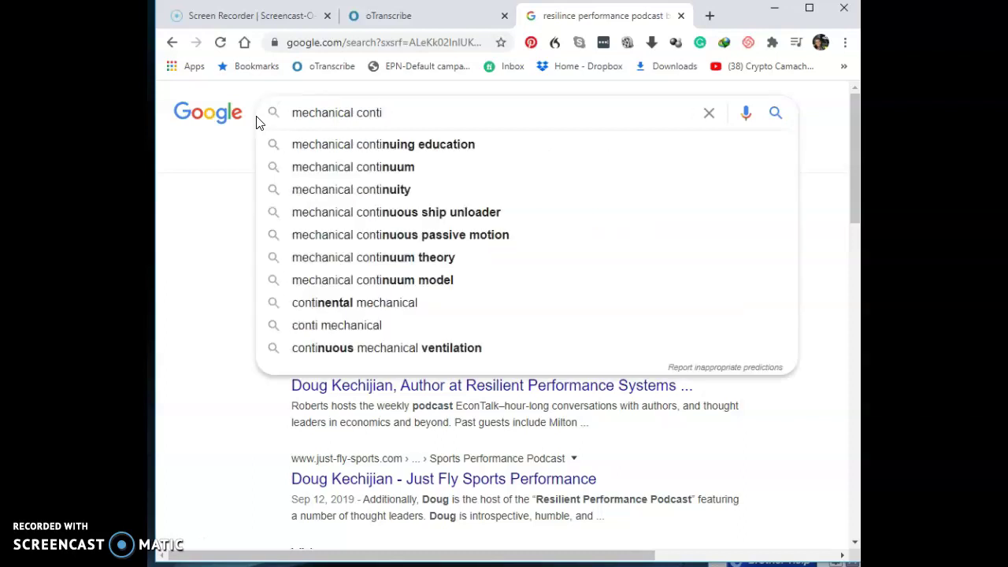
pyautogui.write('nuum in')
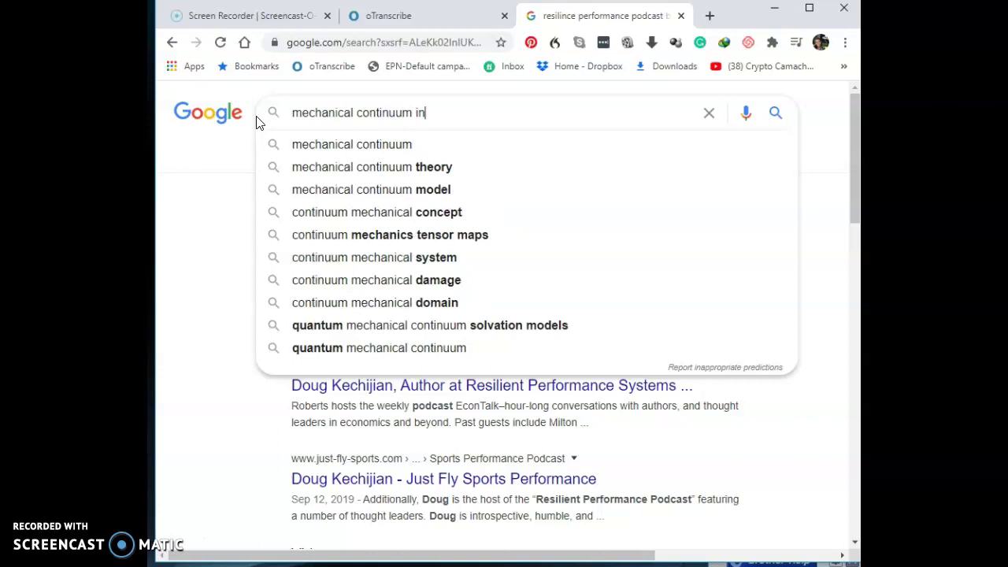
pyautogui.write(' sports by doug')
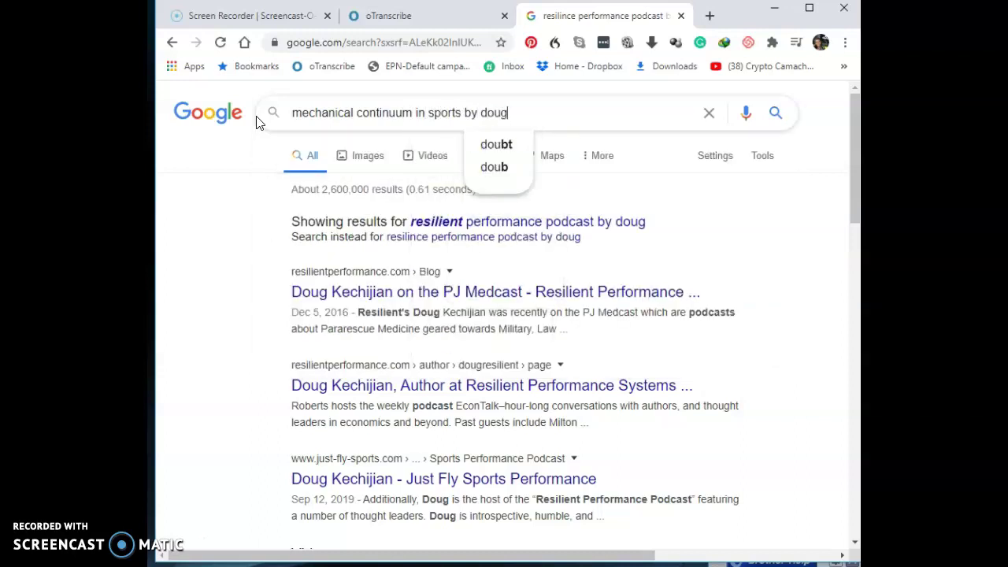
pyautogui.press('Return')
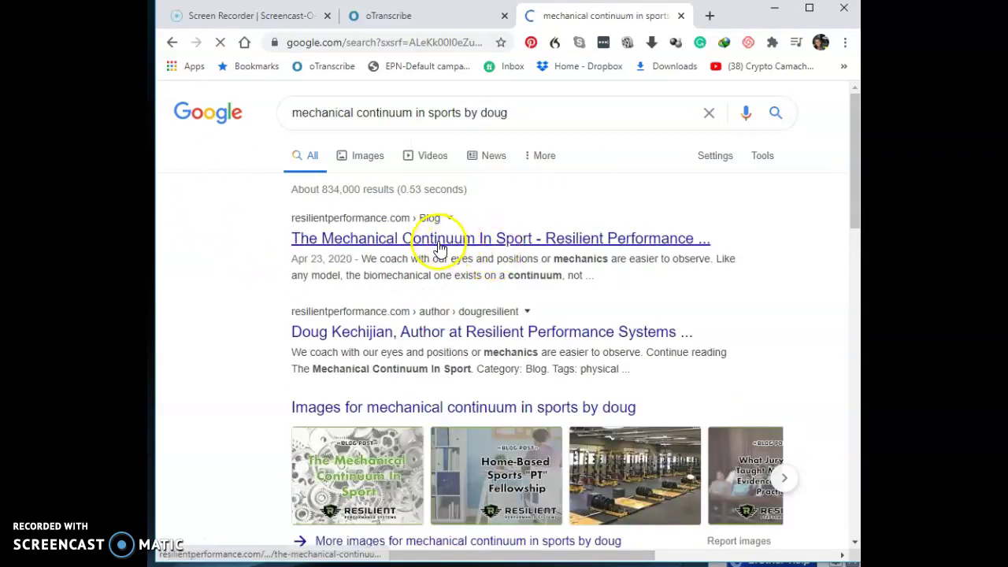
# Back in the transcript, correct "Continum" to "Continuum" and capitalize "Sport".
pyautogui.click(429, 23)
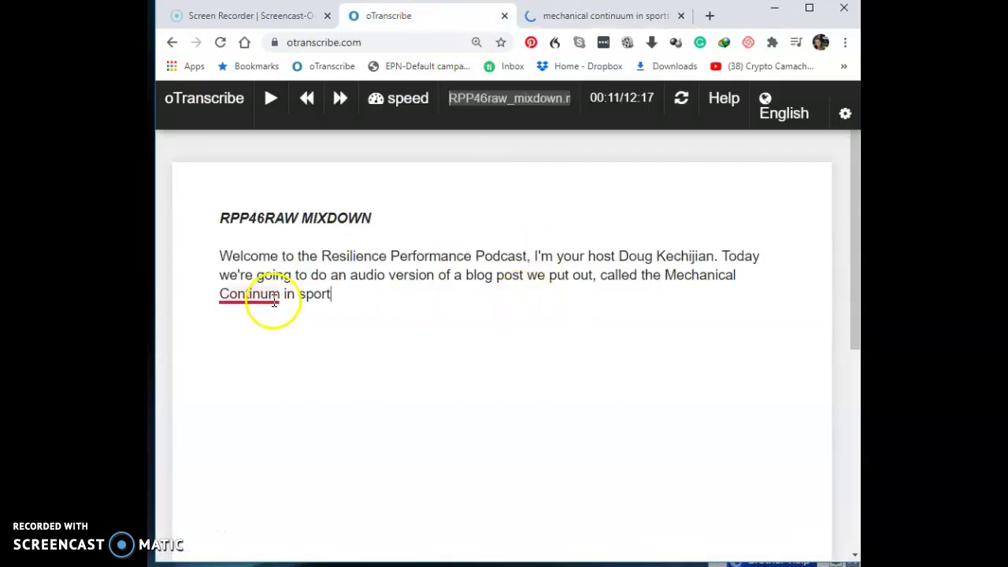
pyautogui.click(273, 303)
pyautogui.click(286, 325)
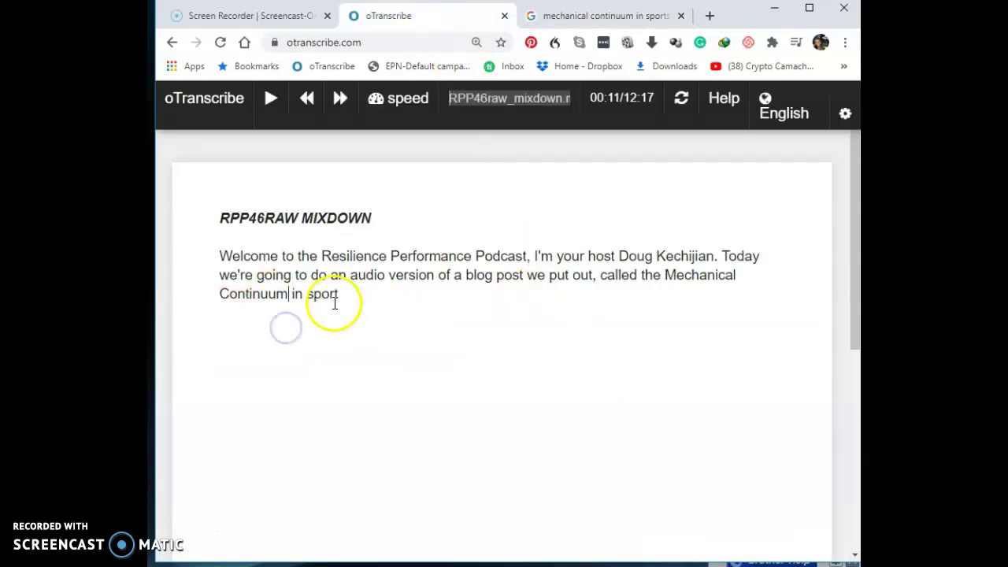
pyautogui.click(310, 294)
pyautogui.press('BackSpace')
pyautogui.write('S')
# Play the next phrase, put a period after "Sport" and add "All models are wrong".
pyautogui.click(342, 294)
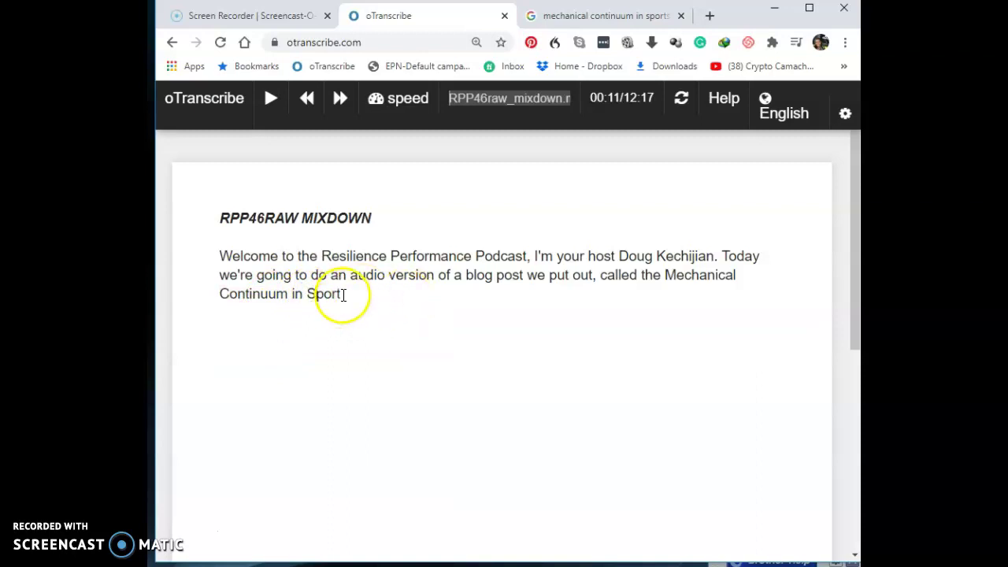
pyautogui.press('Escape')
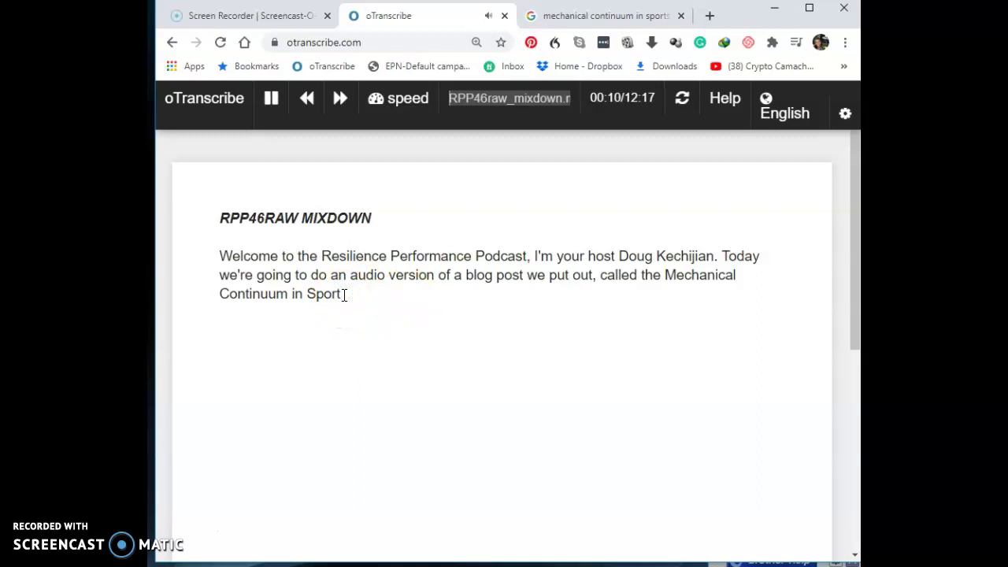
pyautogui.press('Escape')
pyautogui.write('All mod')
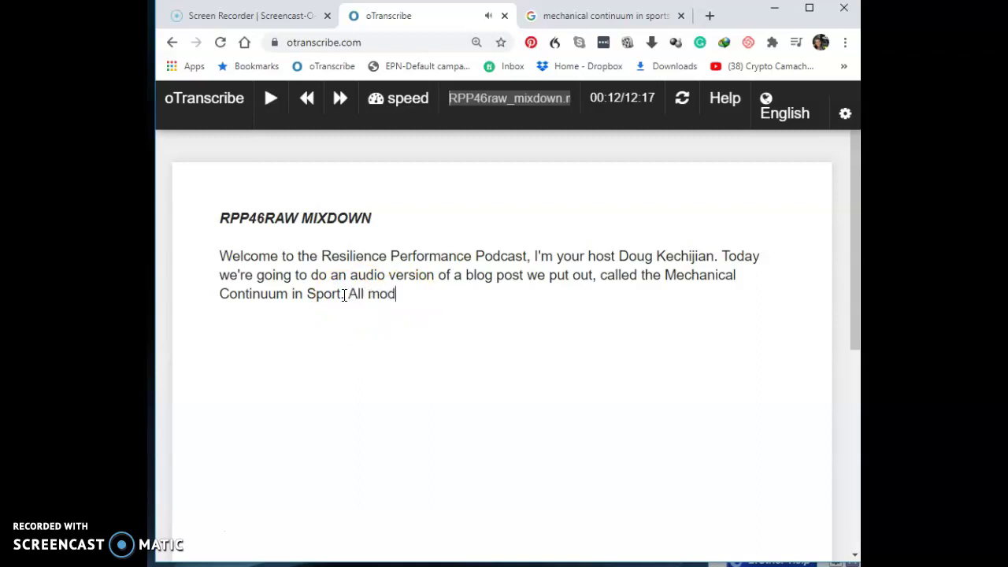
pyautogui.write('els are wrong')
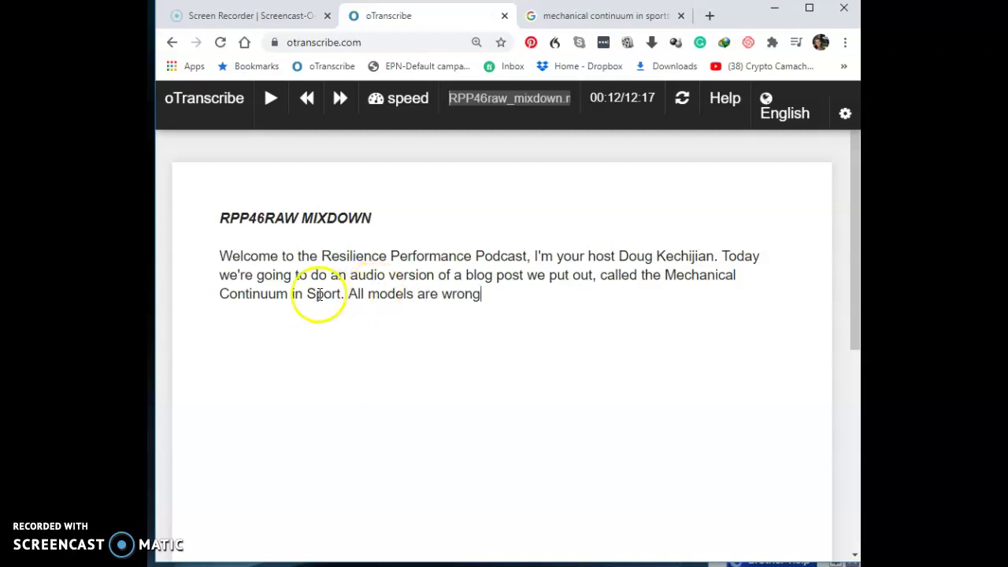
# Listen to the following phrase and append "but some are useful" to the transcript.
pyautogui.click(359, 295)
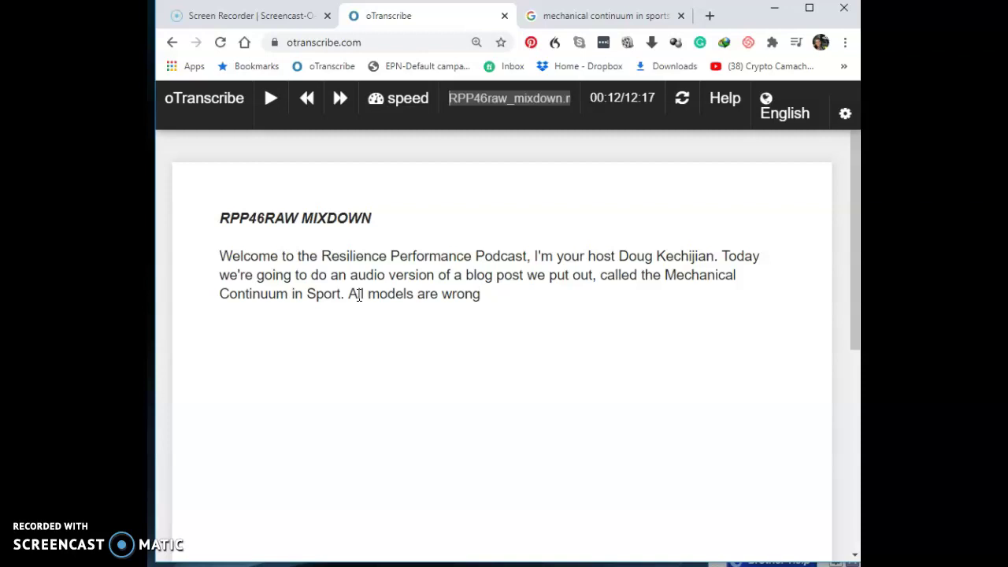
pyautogui.click(504, 292)
pyautogui.press('Escape')
pyautogui.press('Escape')
pyautogui.write('but some are useful')
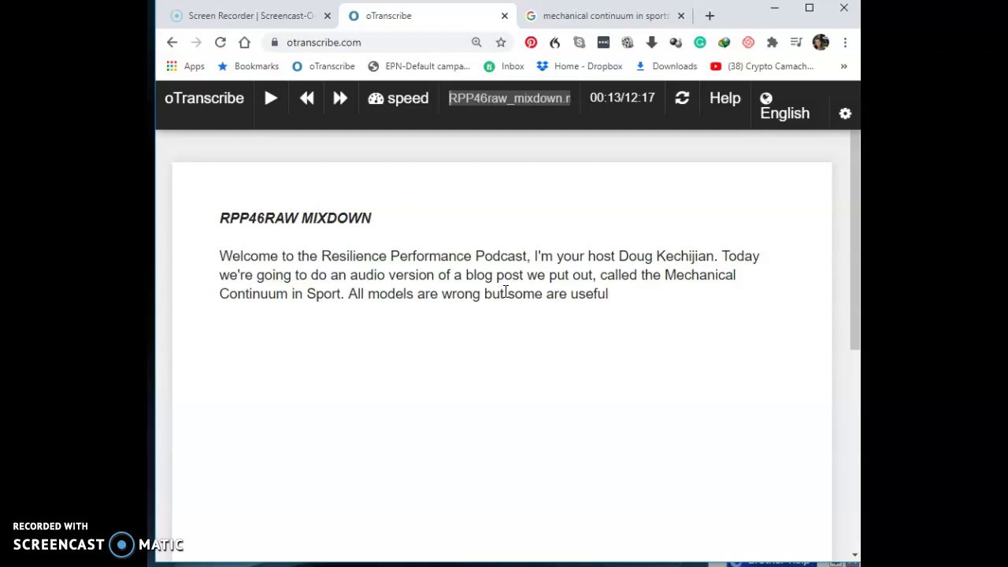
# Continue the transcript with "George Boxx", playing and pausing the audio before each word.
pyautogui.press('Escape')
pyautogui.press('Escape')
pyautogui.write('George')
pyautogui.press('Escape')
pyautogui.press('Escape')
pyautogui.write('Boxx')
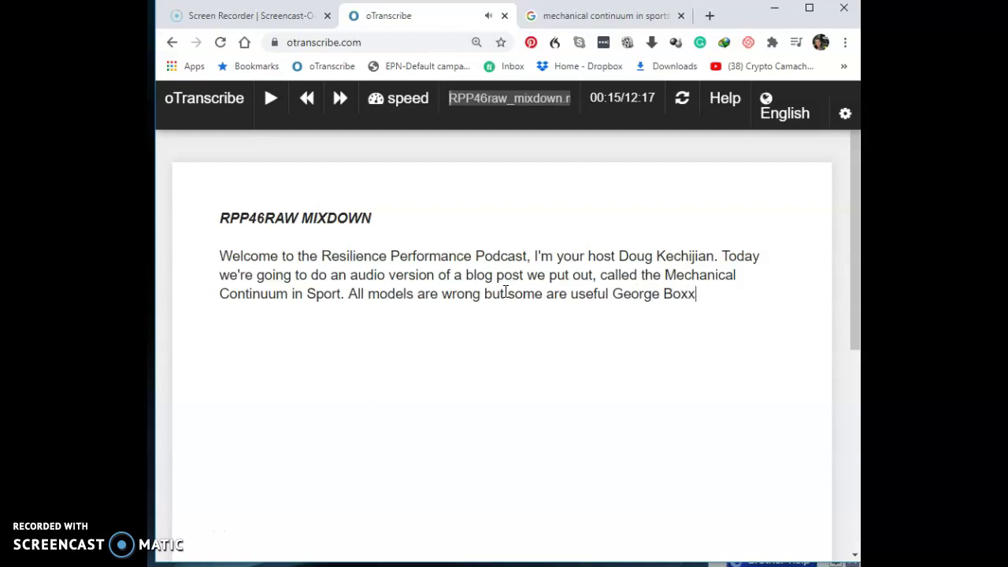
# Enclose "All models are wrong but some are useful" in quotation marks.
pyautogui.click(348, 293)
pyautogui.click(616, 293)
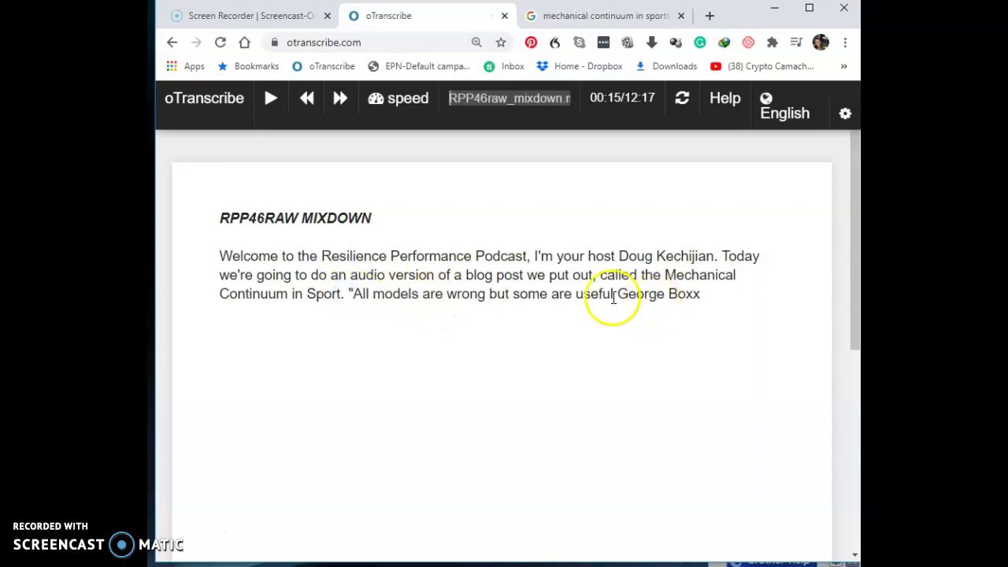
pyautogui.write('"')
# Play the next sentence, put a period after "Boxx" and add "All models are wrong but some are deadly".
pyautogui.press('Escape')
pyautogui.click(765, 308)
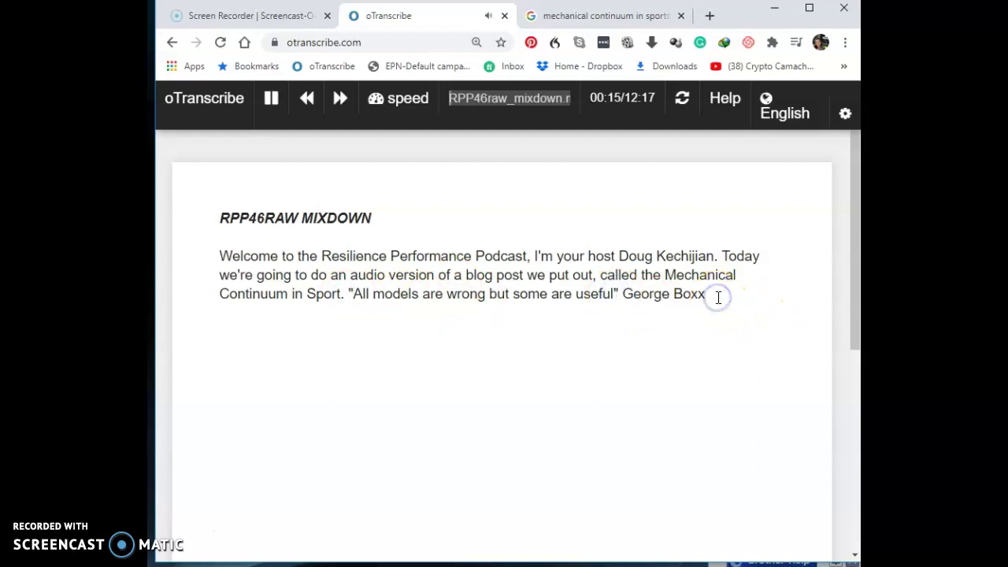
pyautogui.write('.')
pyautogui.press('Escape')
pyautogui.write('All models are wrong but some are deadly')
pyautogui.click(716, 297)
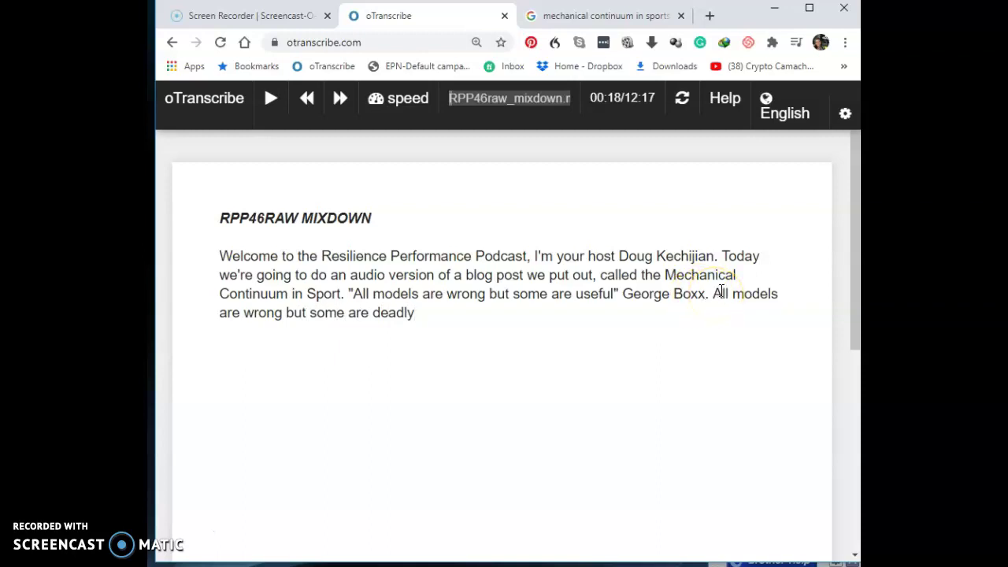
# Replay the audio around the last phrase and put a period after "deadly".
pyautogui.press('Escape')
pyautogui.press('Escape')
pyautogui.press('Escape')
pyautogui.press('Escape')
pyautogui.write('.')
pyautogui.click(178, 540)
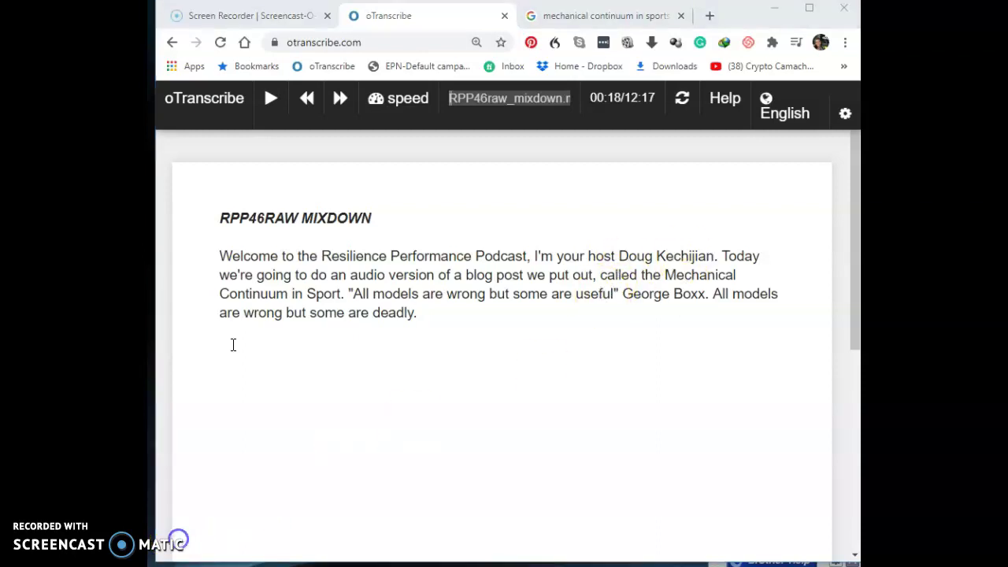
# Play the recording briefly, pause it, and jump the playback position ahead to just before the one-minute mark.
pyautogui.click(271, 99)
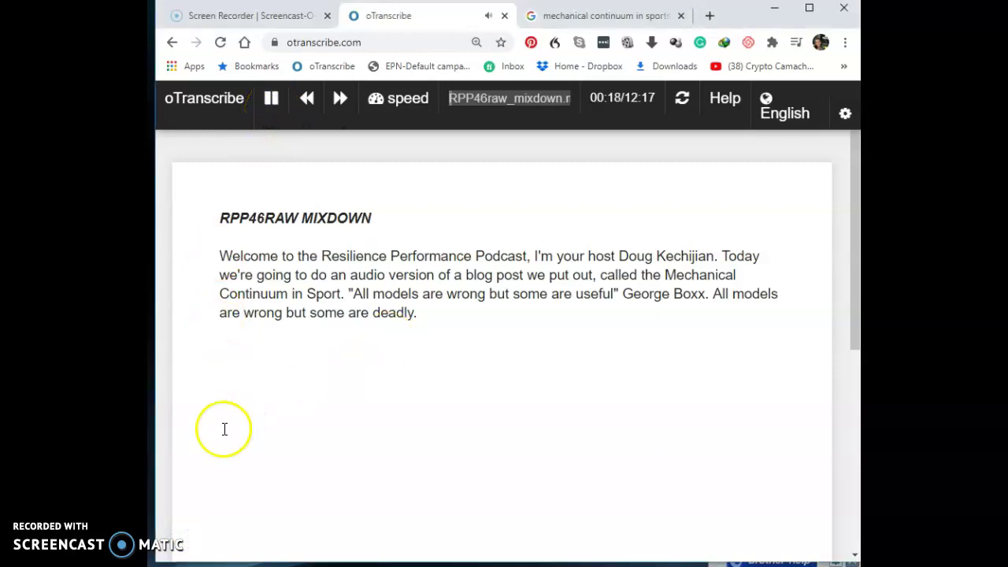
pyautogui.click(270, 101)
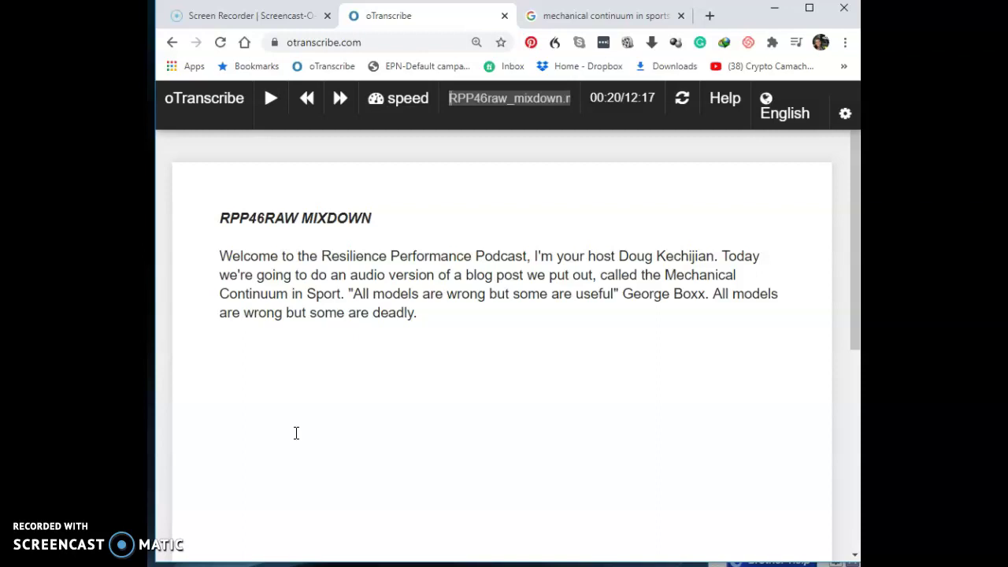
pyautogui.click(459, 98)
pyautogui.click(462, 99)
pyautogui.click(459, 99)
pyautogui.click(457, 101)
pyautogui.click(341, 98)
pyautogui.click(340, 98)
pyautogui.click(340, 97)
# Start a new paragraph, play and pause the audio there, and transcribe "All encompassing explanation".
pyautogui.press('Return')
pyautogui.press('Escape')
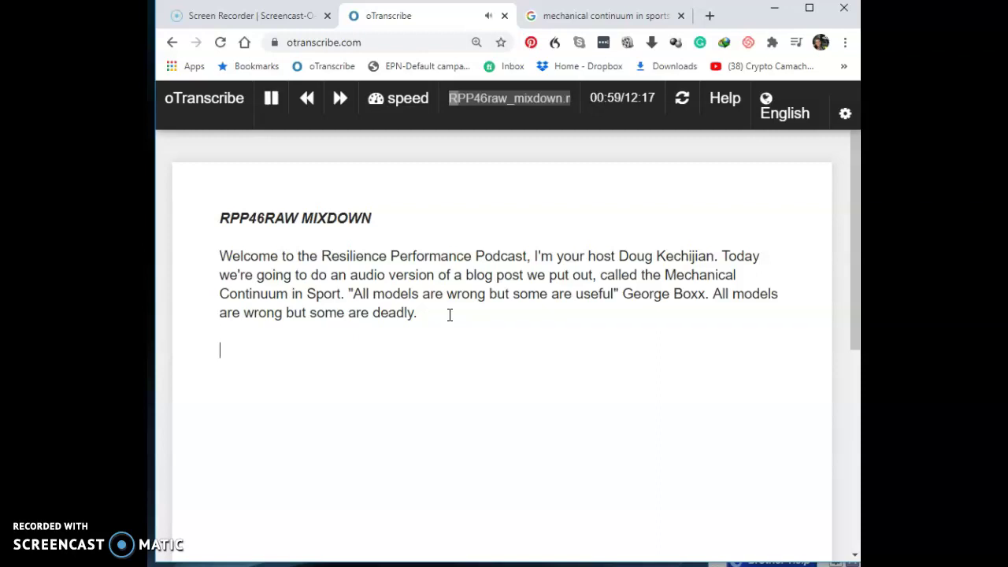
pyautogui.press('Escape')
pyautogui.press('Escape')
pyautogui.press('Escape')
pyautogui.press('Escape')
pyautogui.press('Escape')
pyautogui.write('All encompassing')
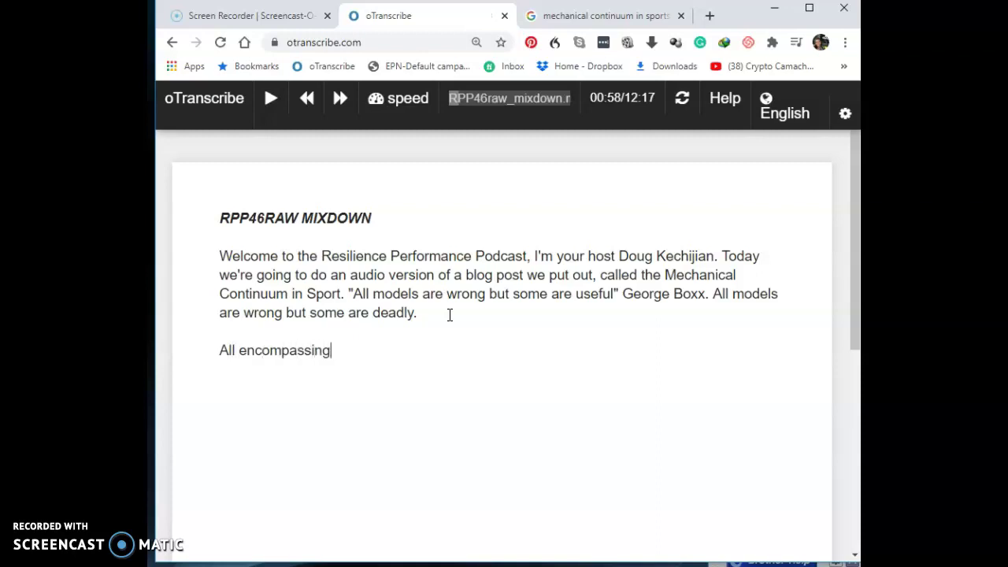
pyautogui.write(' explanation')
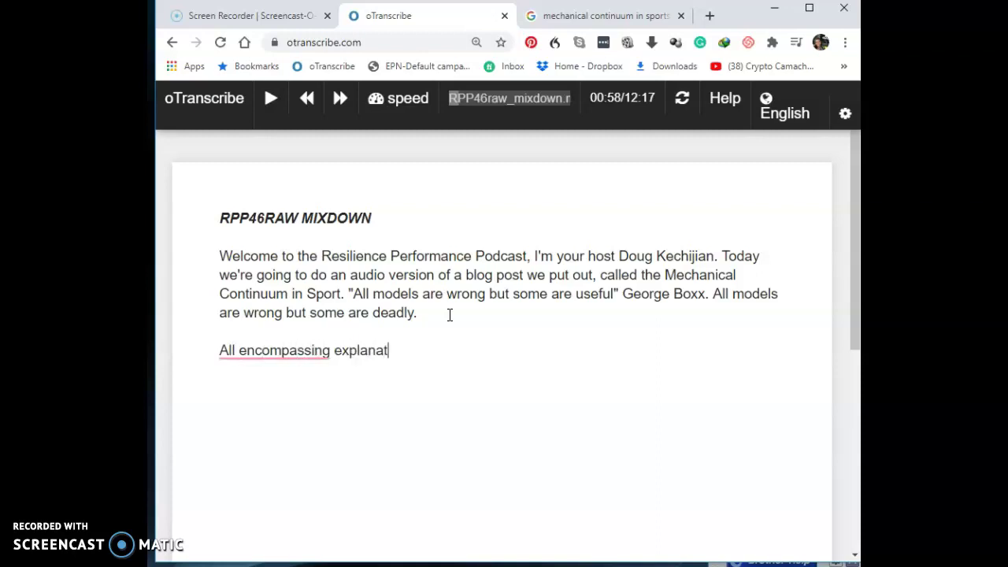
# Correct the flagged words "All encompassing" to "All-encompassing".
pyautogui.press('Escape')
pyautogui.moveTo(276, 354)
pyautogui.click(276, 396)
# Play the recording up to 01:00 and insert a timestamp after "All-encompassing explanation".
pyautogui.press('Escape')
pyautogui.press('Escape')
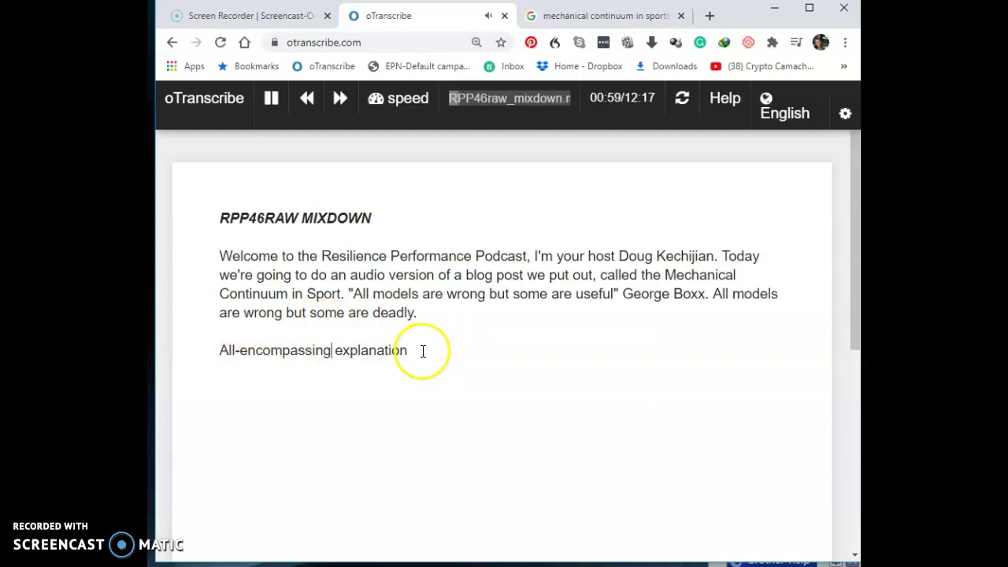
pyautogui.press('Escape')
pyautogui.press('Escape')
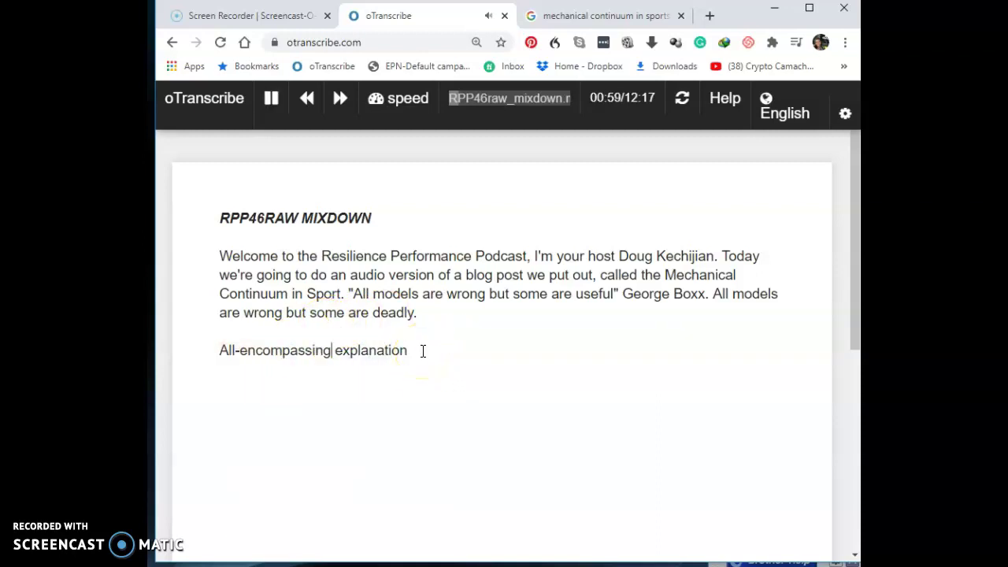
pyautogui.press('Escape')
pyautogui.press('Escape')
pyautogui.press('Escape')
pyautogui.click(424, 351)
pyautogui.press('Escape')
pyautogui.press('Escape')
pyautogui.hotkey('ctrl', 'j')
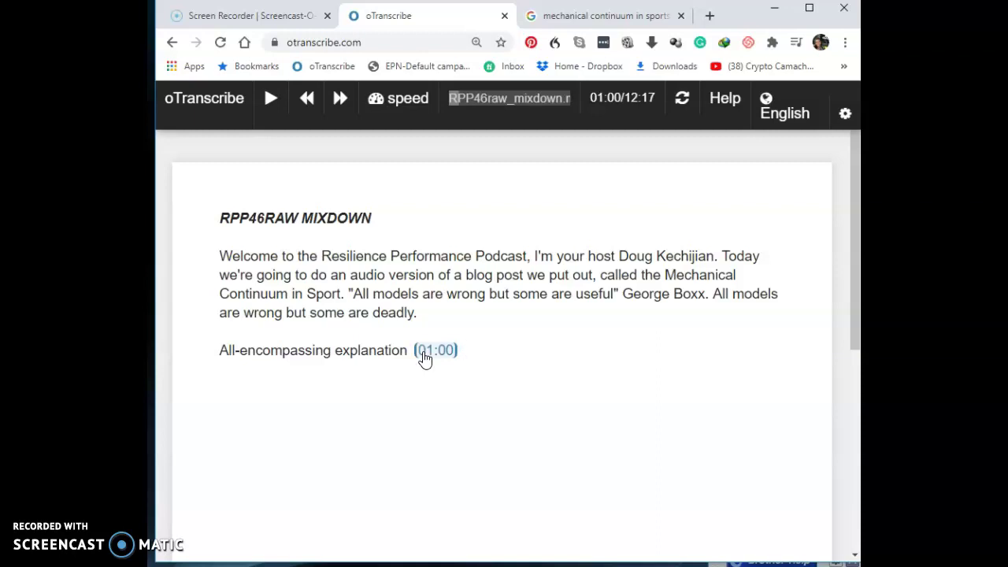
# Move the playback position of the recording to 02:00.
pyautogui.click(501, 63)
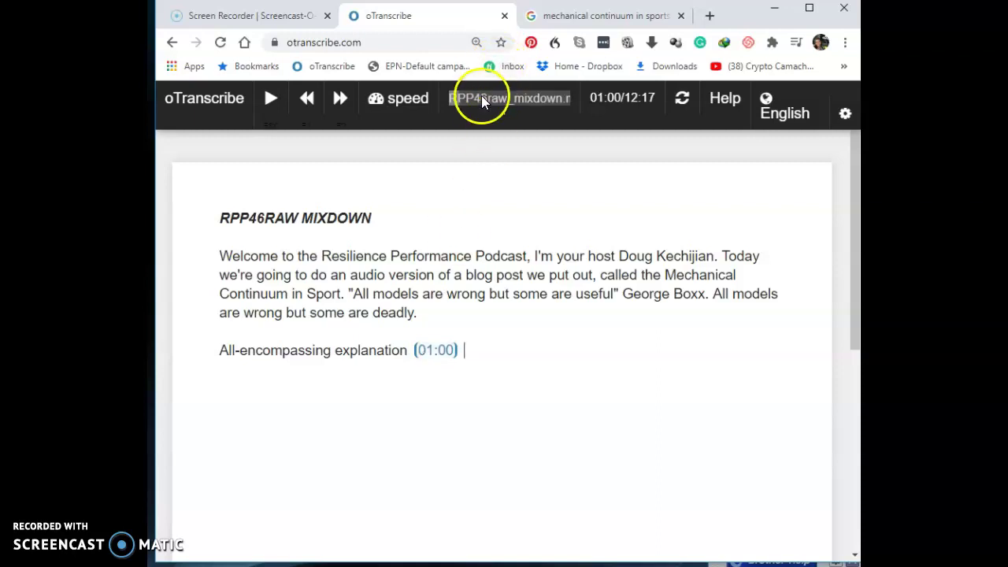
pyautogui.click(482, 97)
pyautogui.click(475, 98)
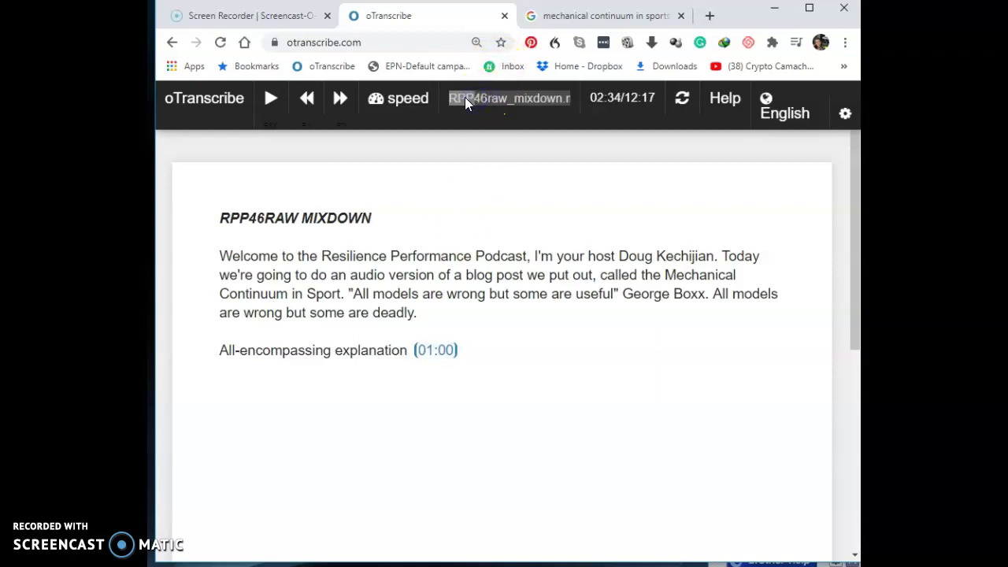
pyautogui.click(465, 98)
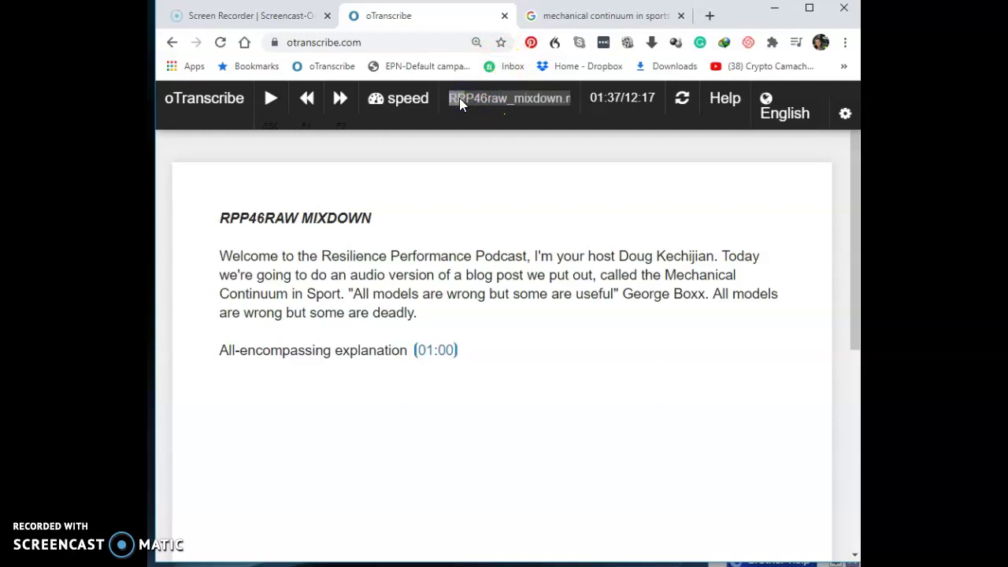
pyautogui.click(460, 99)
pyautogui.click(467, 98)
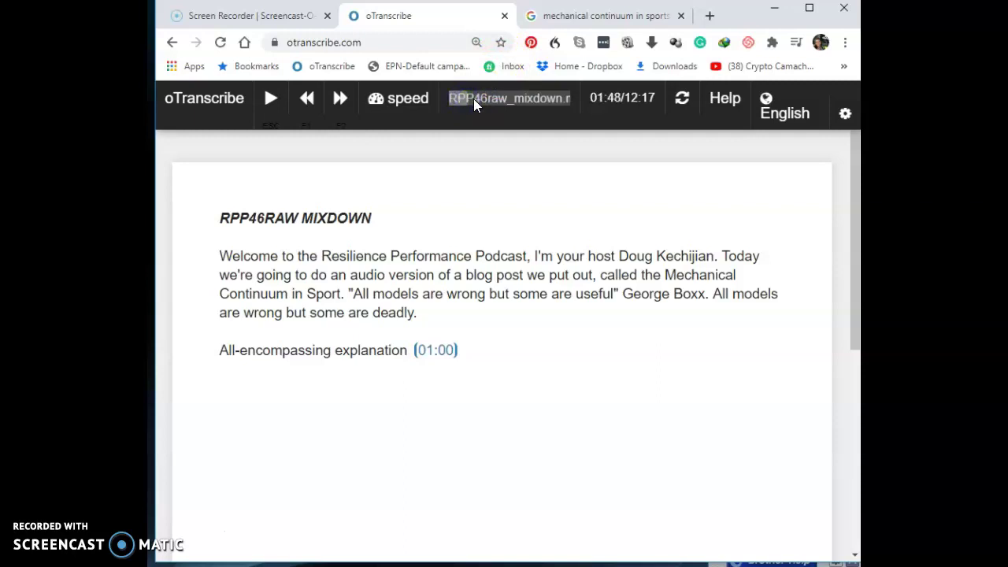
pyautogui.click(473, 98)
pyautogui.click(470, 99)
# Start a new paragraph below the 01:00 timestamp and insert the 02:00 timestamp there.
pyautogui.click(517, 367)
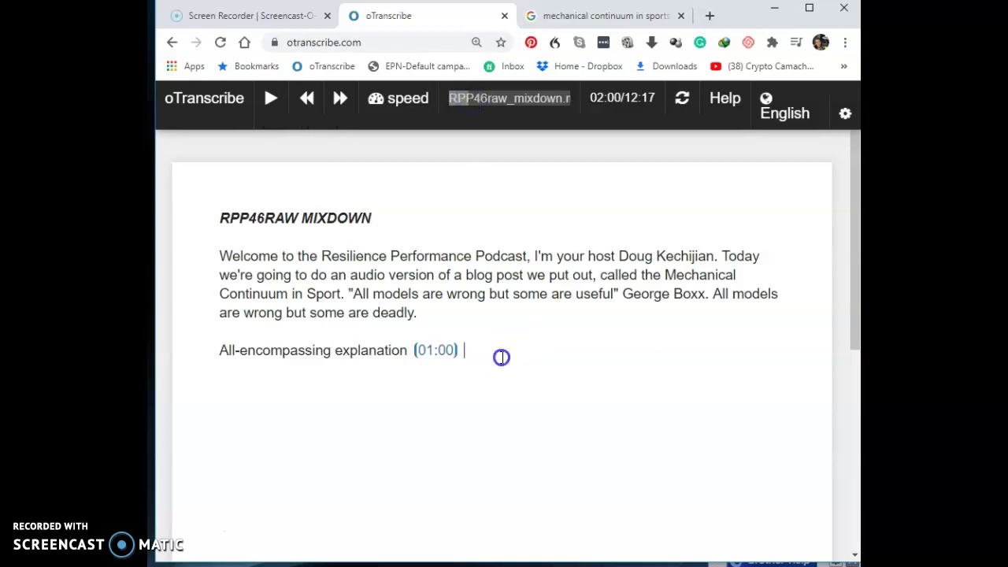
pyautogui.press('Return')
pyautogui.hotkey('ctrl', 'j')
# Enter placeholder text after the 02:00 timestamp and erase it again.
pyautogui.write('bjjhjnhjhn')
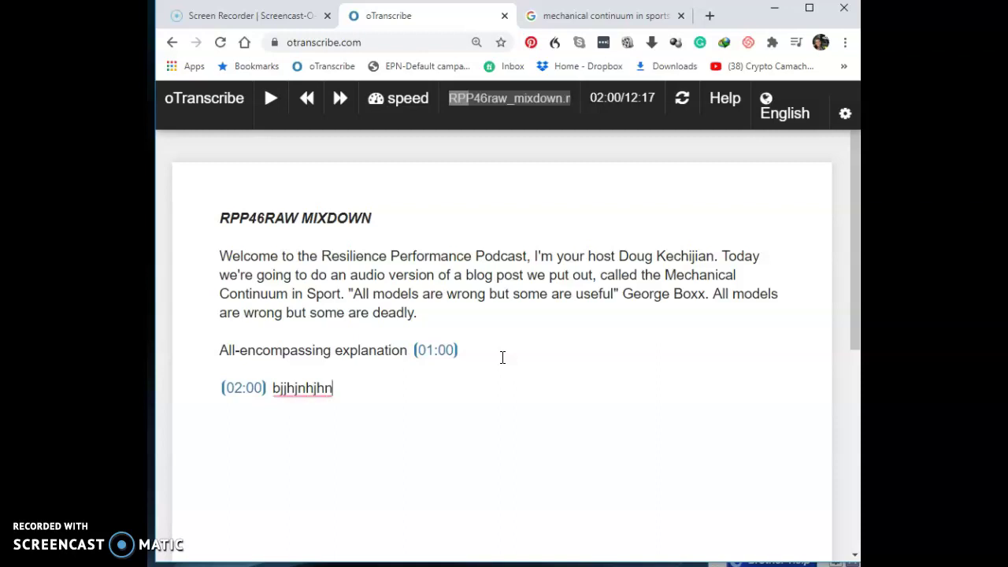
pyautogui.press('BackSpace')
pyautogui.press('BackSpace')
pyautogui.press('BackSpace')
pyautogui.press('BackSpace')
pyautogui.press('BackSpace')
pyautogui.press('BackSpace')
pyautogui.press('BackSpace')
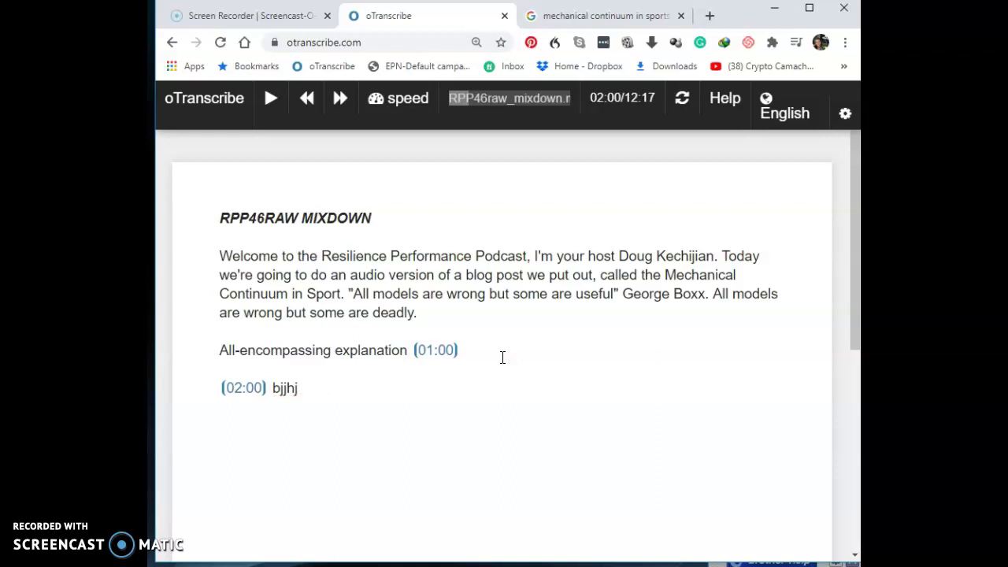
pyautogui.press('BackSpace')
pyautogui.press('BackSpace')
pyautogui.press('BackSpace')
# Raise the playback speed slightly above normal and play a short sample of the recording around 02:00.
pyautogui.click(403, 100)
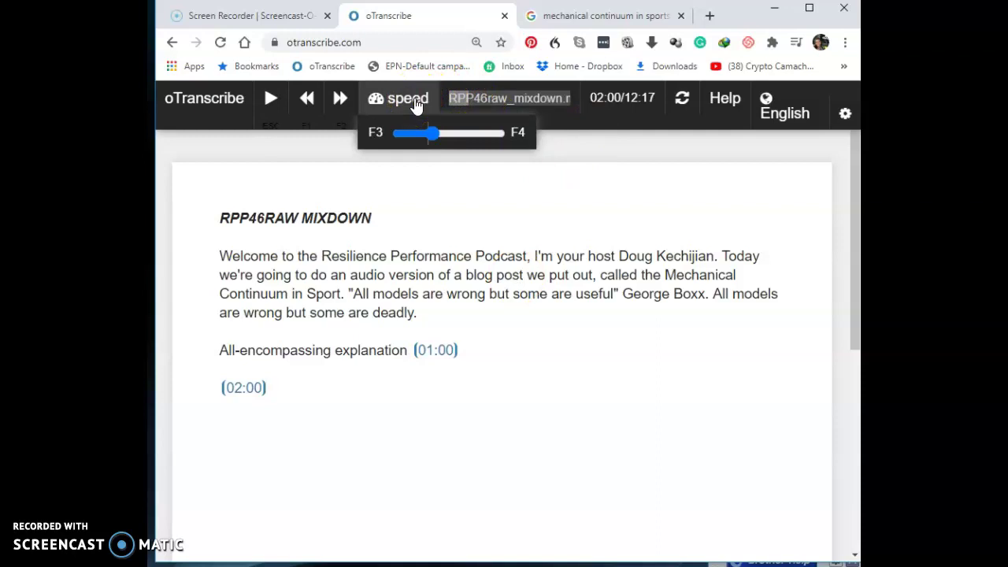
pyautogui.click(460, 134)
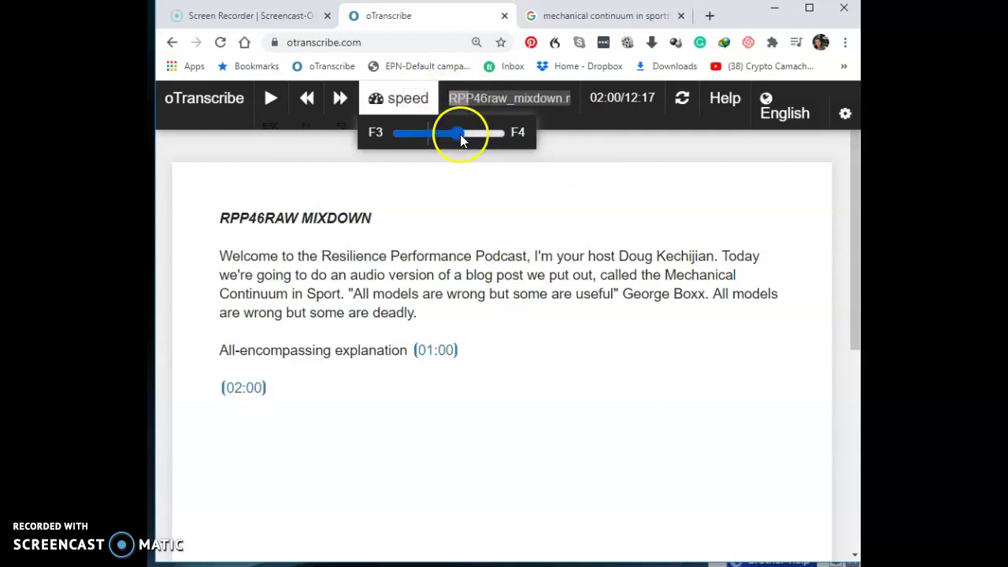
pyautogui.click(467, 170)
pyautogui.click(434, 135)
pyautogui.click(434, 135)
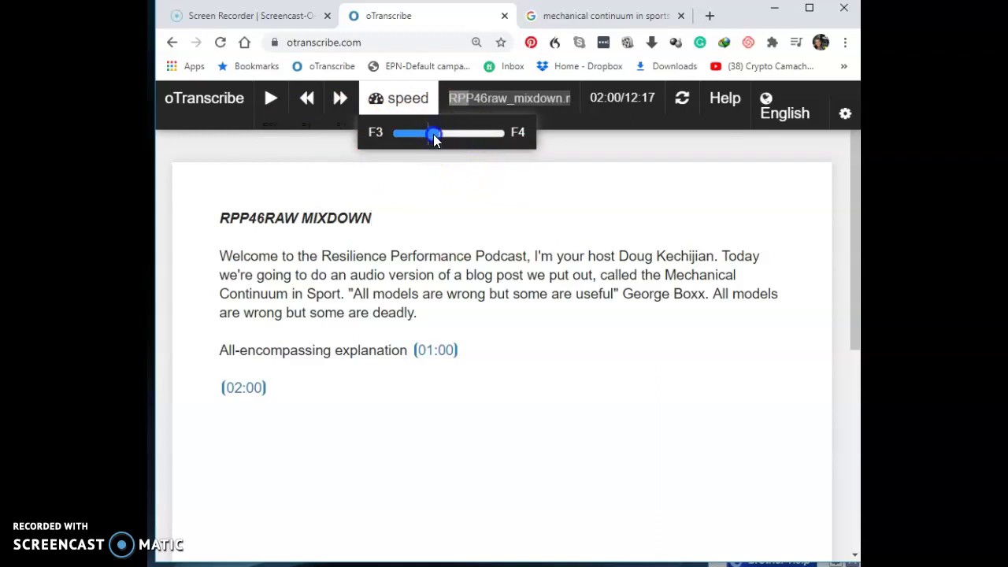
pyautogui.click(461, 160)
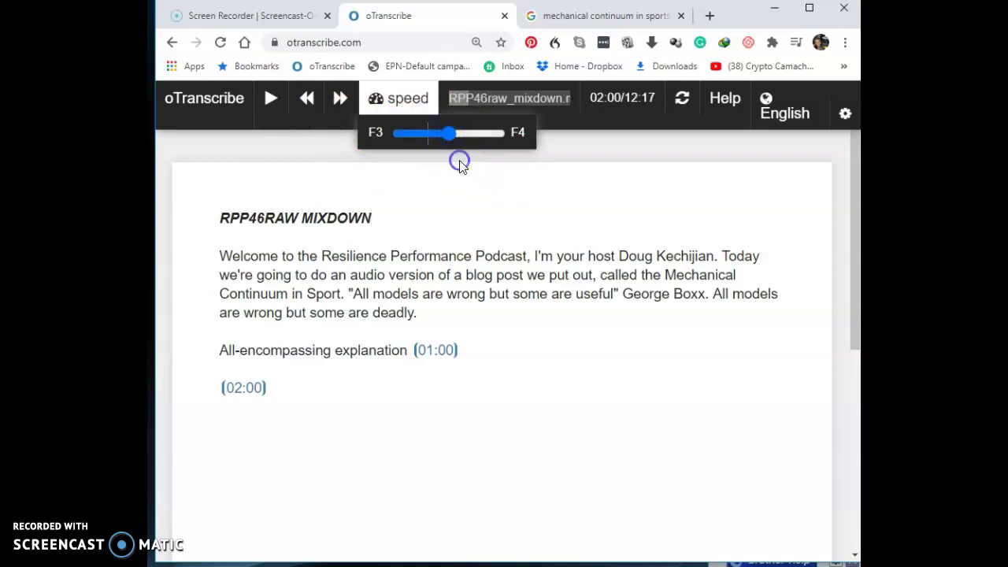
pyautogui.click(277, 116)
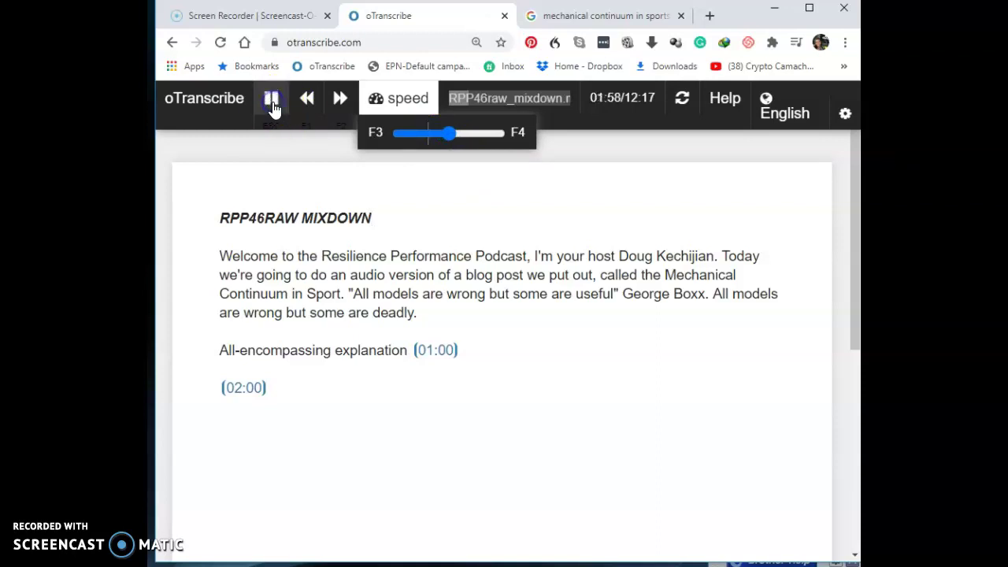
pyautogui.click(272, 107)
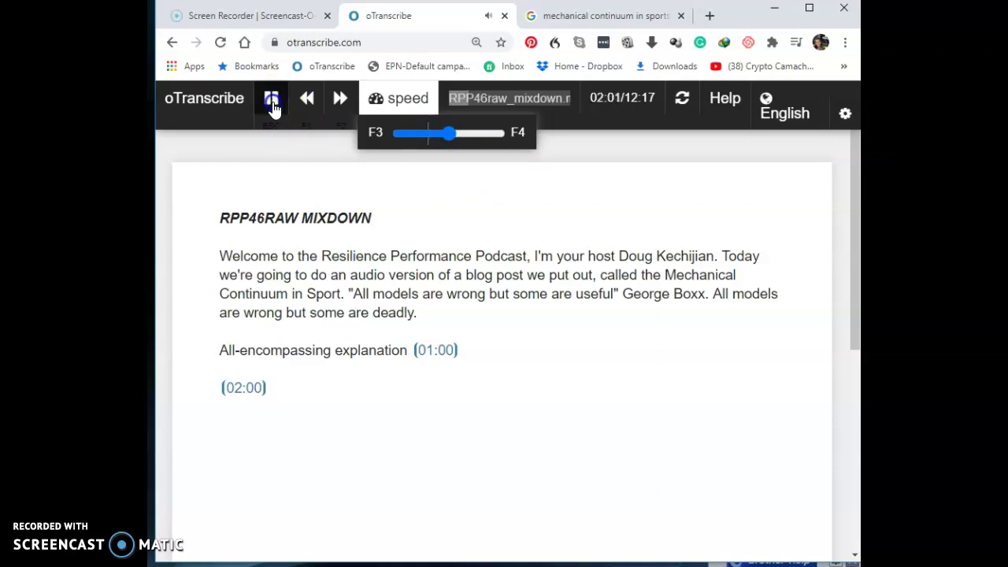
# Return the playback speed to about normal and play the same short passage again.
pyautogui.moveTo(453, 133); pyautogui.dragTo(431, 131)
pyautogui.click(450, 176)
pyautogui.press('Escape')
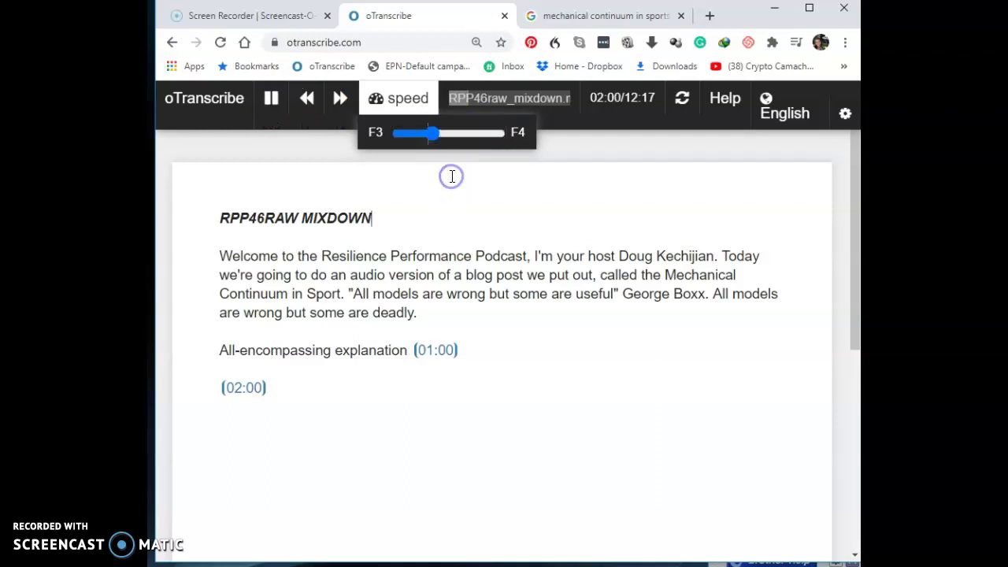
pyautogui.click(432, 134)
pyautogui.press('Escape')
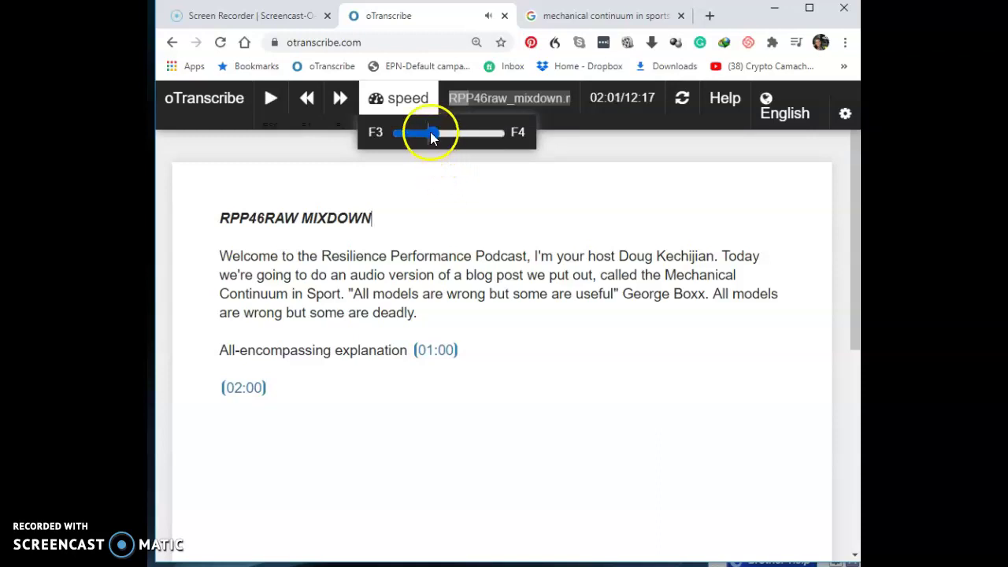
# Slow the playback speed to near its minimum and play a short sample of the recording.
pyautogui.moveTo(431, 135); pyautogui.dragTo(406, 133)
pyautogui.click(447, 167)
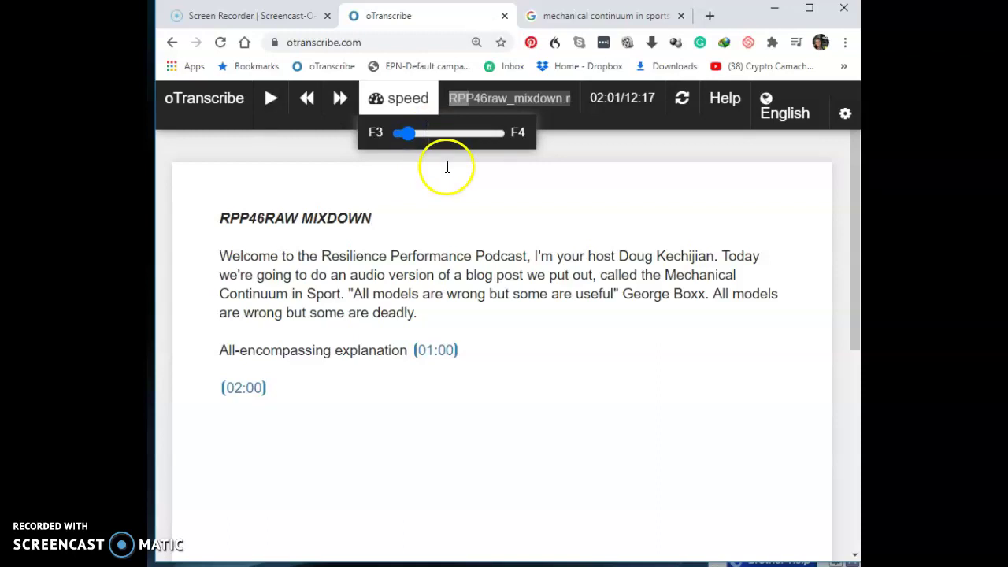
pyautogui.press('Escape')
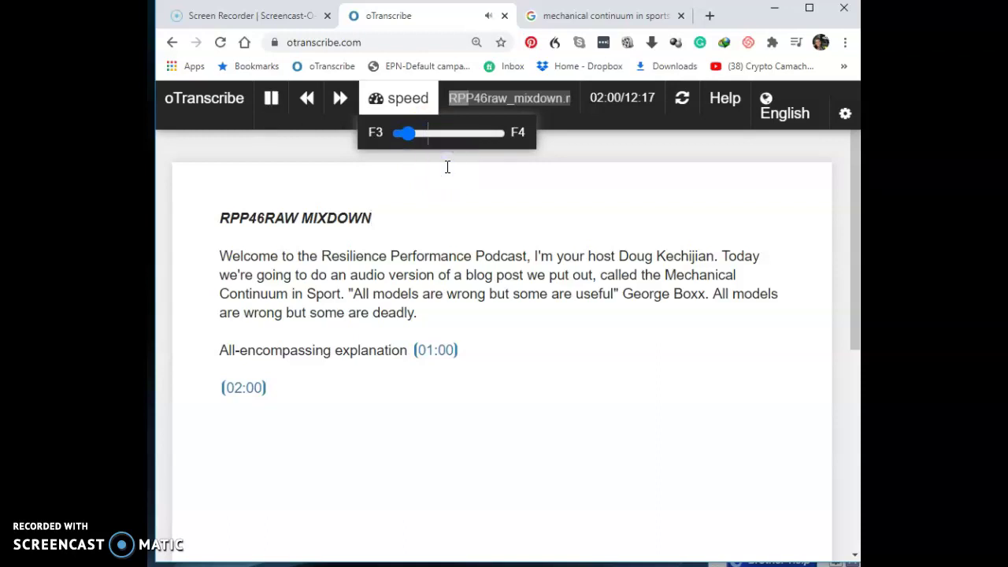
pyautogui.press('Escape')
# Bring the playback speed back to about normal and close the speed control.
pyautogui.click(404, 134)
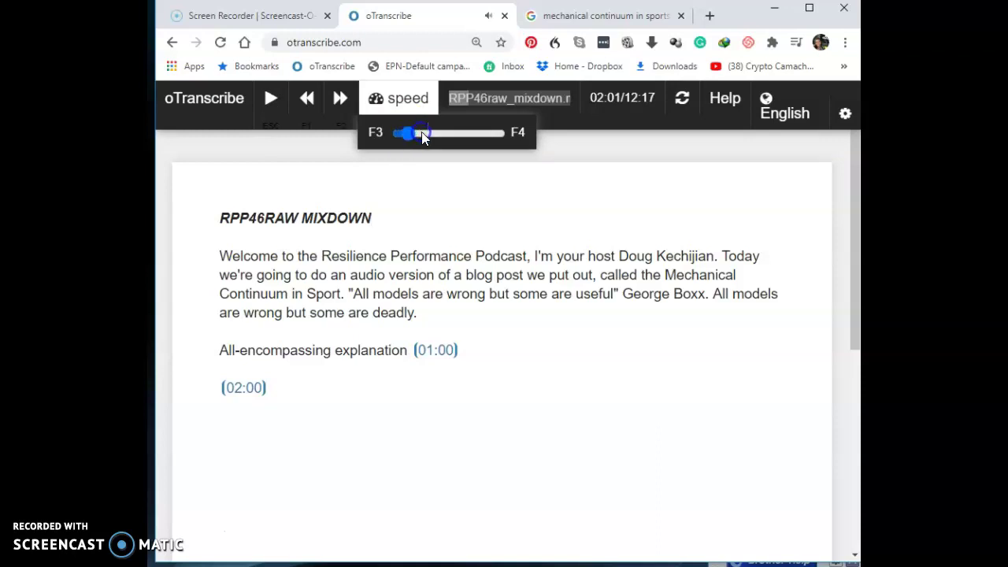
pyautogui.moveTo(406, 134); pyautogui.dragTo(429, 131)
pyautogui.click(430, 416)
pyautogui.click(317, 399)
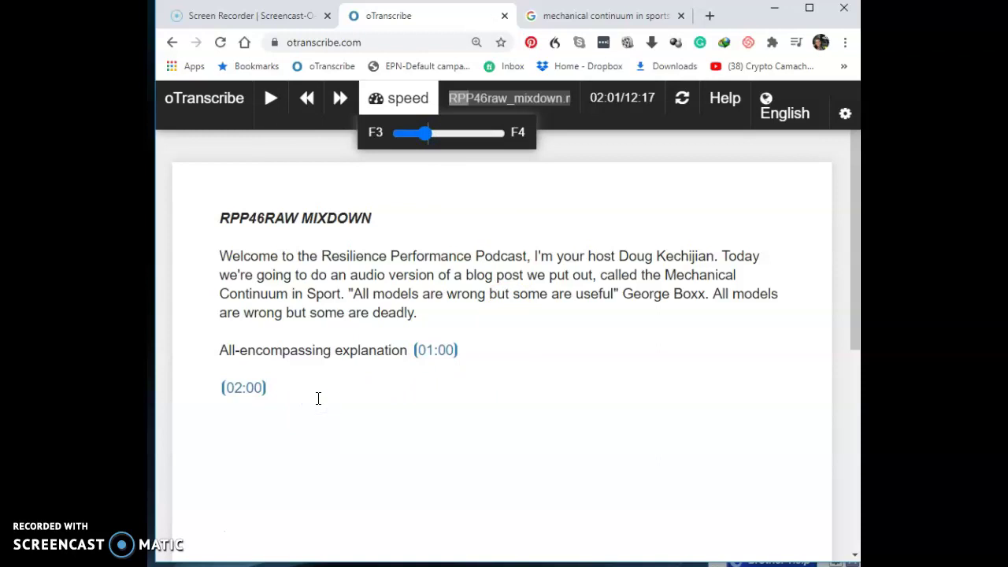
pyautogui.click(397, 103)
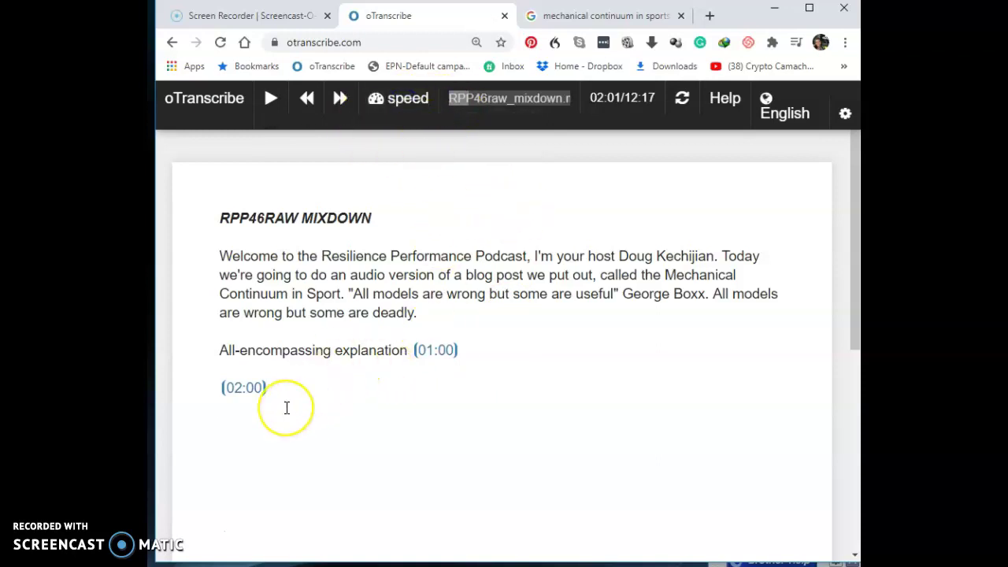
# Copy the whole transcript, from the "RPP46RAW MIXDOWN" heading through the 02:00 timestamp.
pyautogui.click(385, 215)
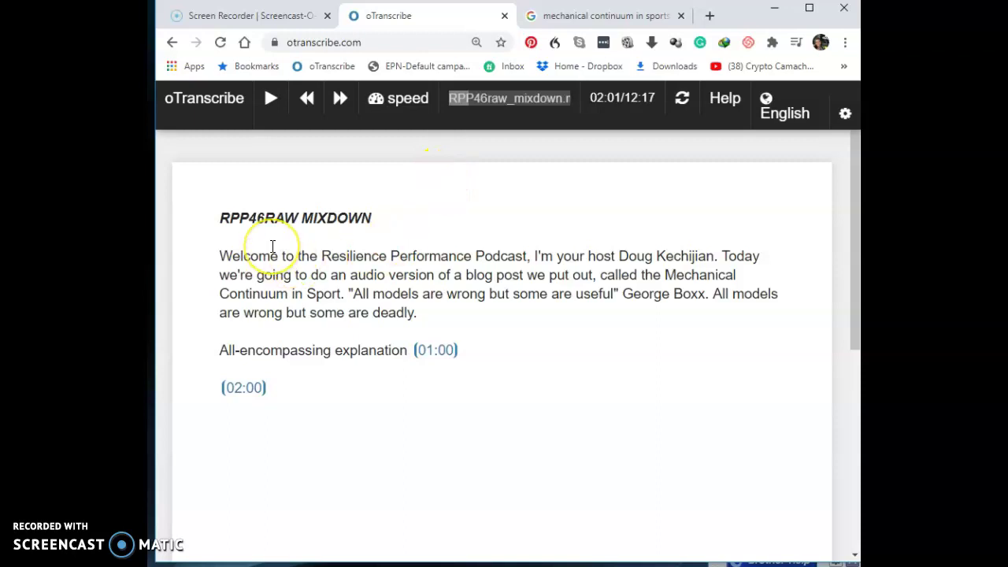
pyautogui.moveTo(219, 219); pyautogui.dragTo(383, 402)
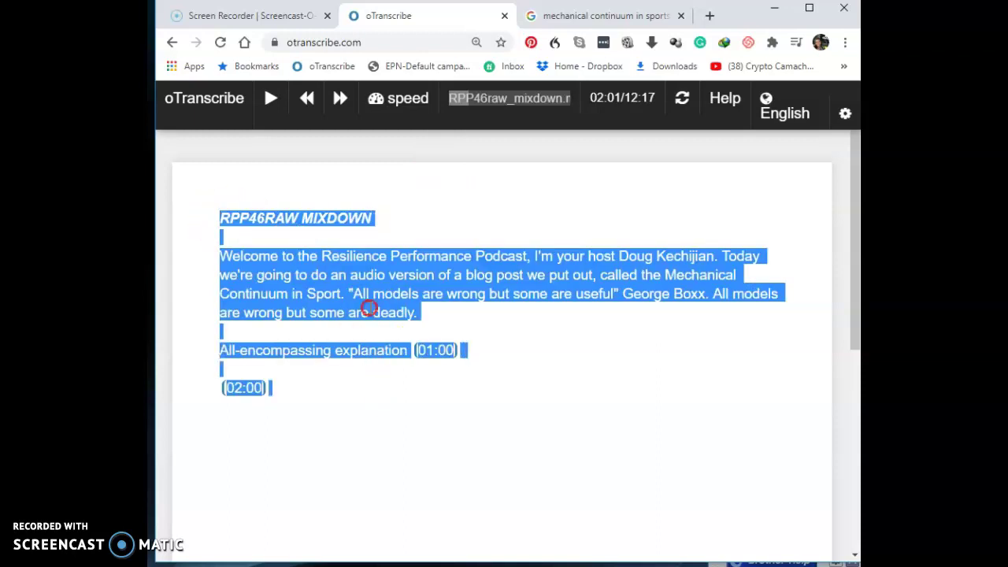
pyautogui.rightClick(370, 308)
pyautogui.click(406, 55)
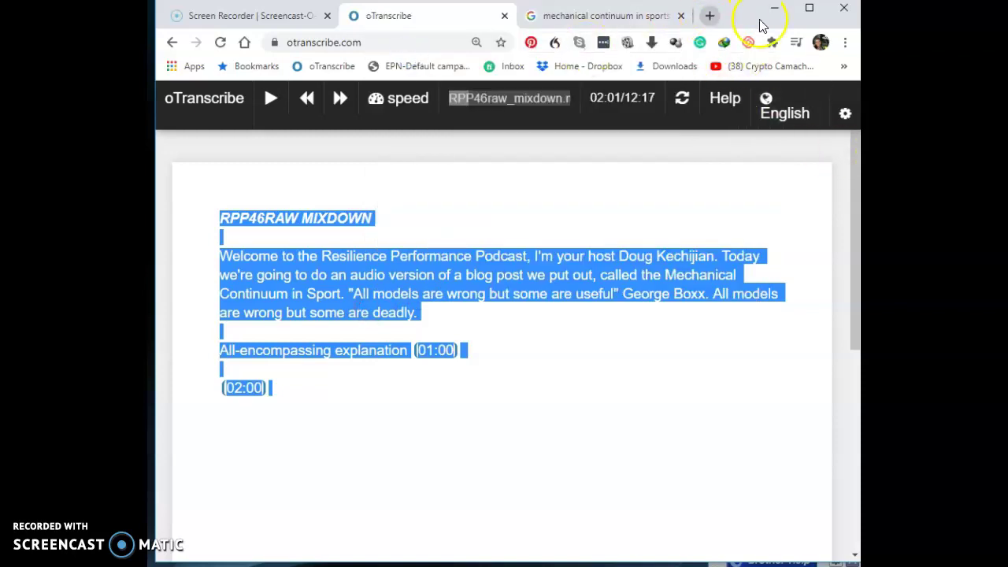
# Search the computer for "micro" and open Microsoft Word with a blank document.
pyautogui.hotkey('alt', 'Tab')
pyautogui.press('super')
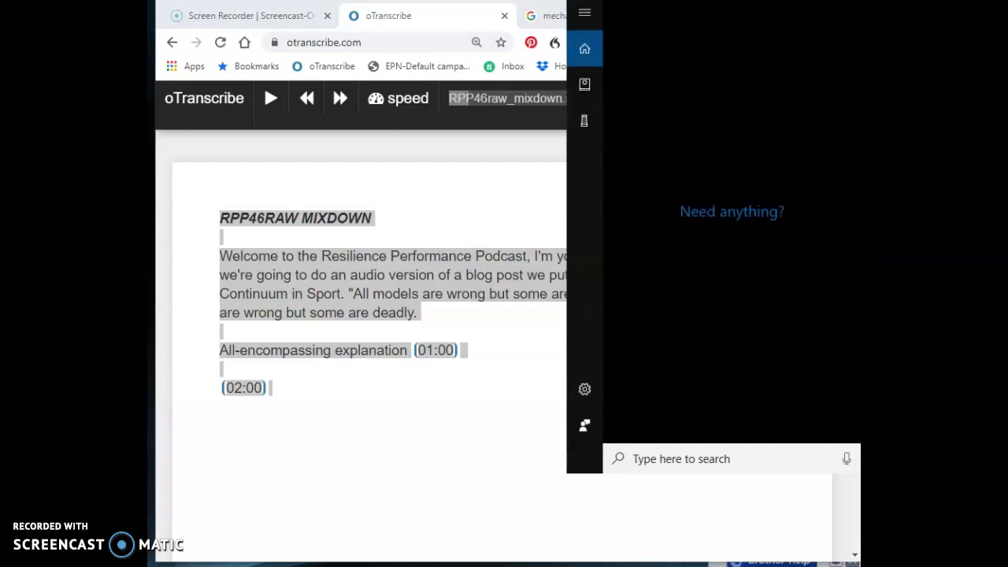
pyautogui.write('micro')
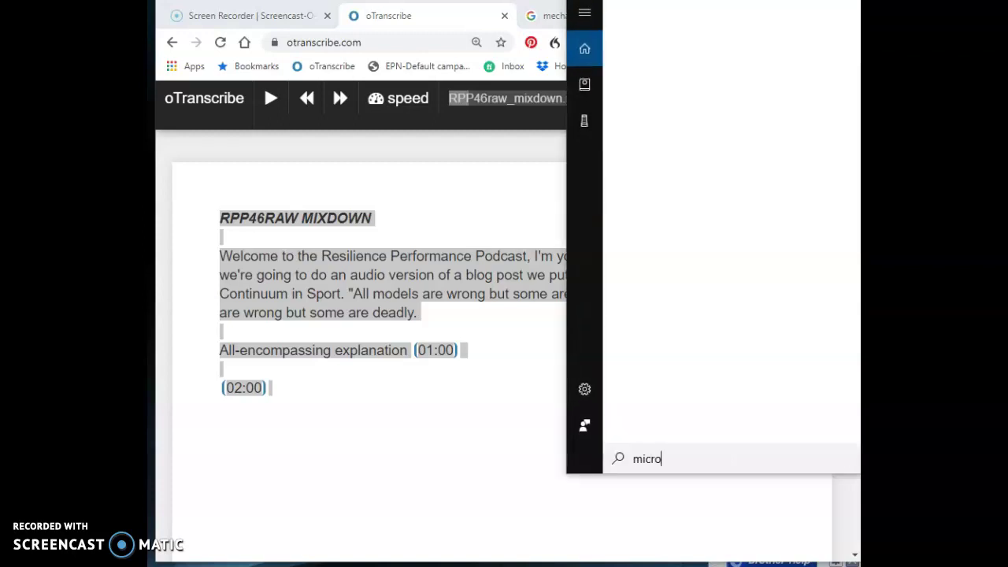
pyautogui.click(714, 72)
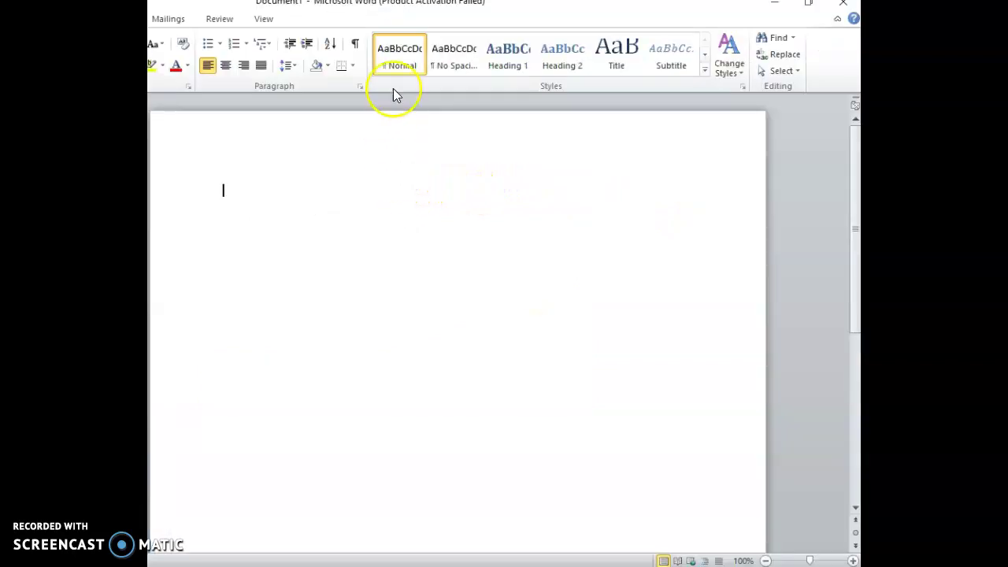
# Reduce the Word window and move it into view, and dismiss the activation wizard and the document recovery list.
pyautogui.click(817, 9)
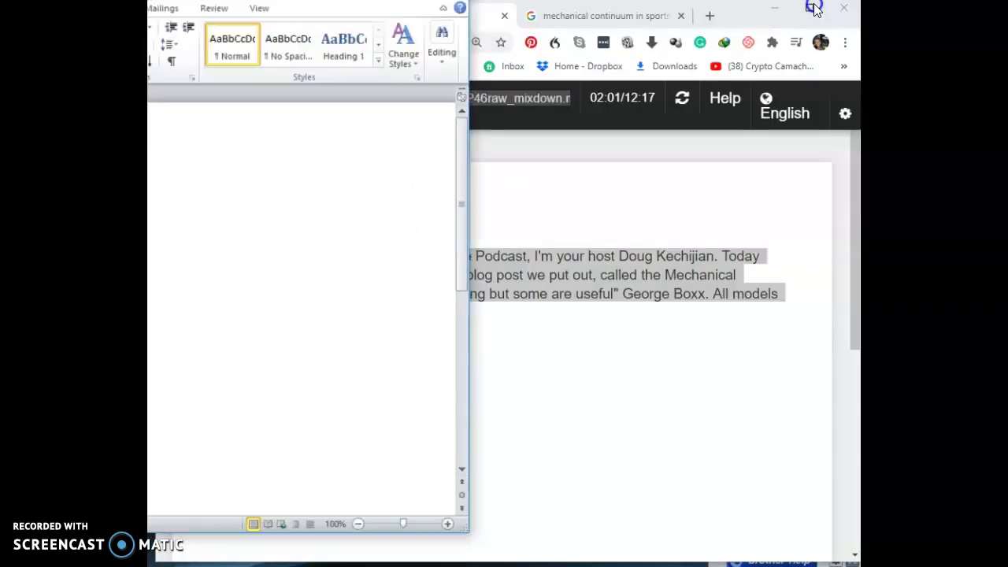
pyautogui.moveTo(292, 23); pyautogui.dragTo(583, 56)
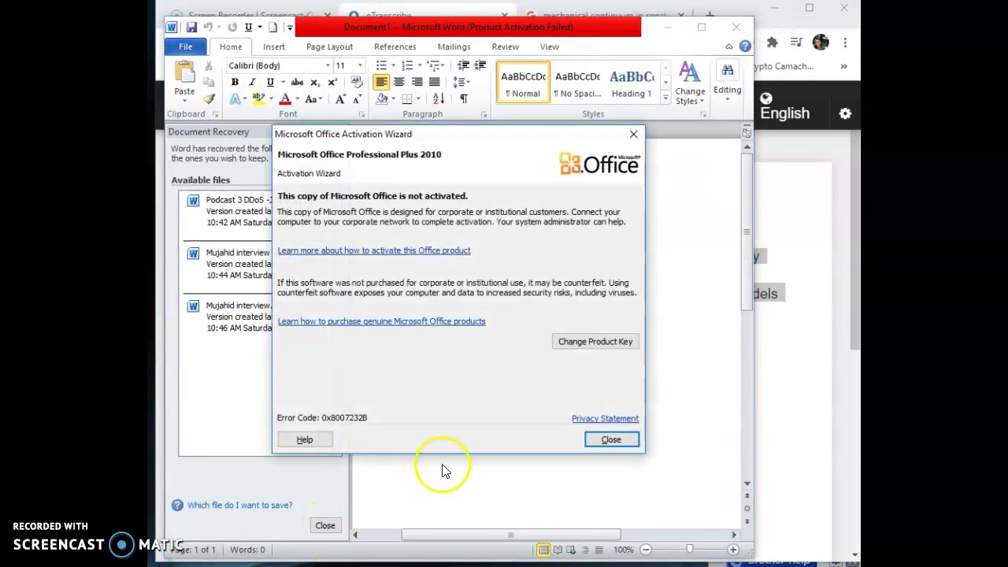
pyautogui.click(624, 440)
pyautogui.click(325, 526)
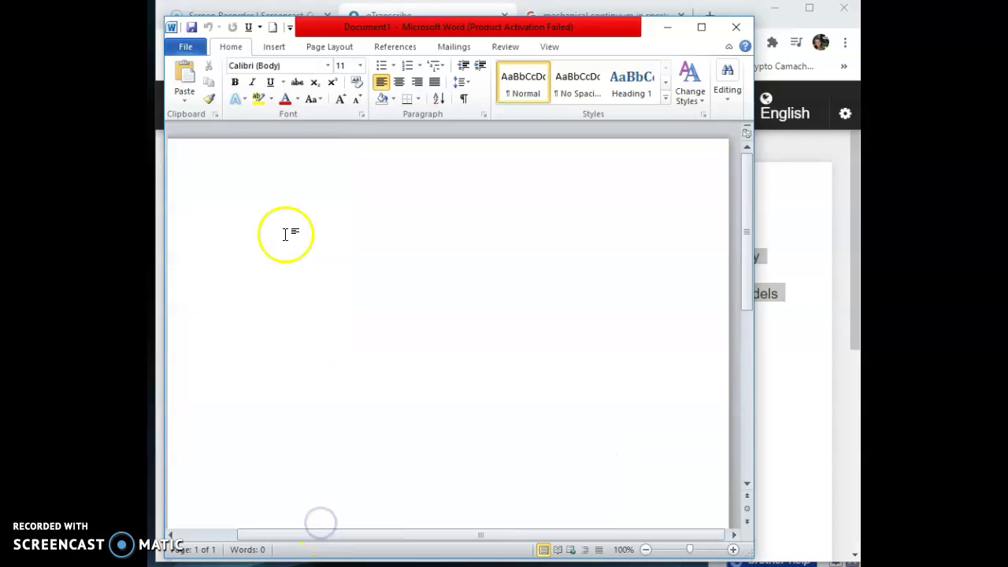
# Paste the copied transcript into the blank document, keeping its source formatting.
pyautogui.rightClick(197, 219)
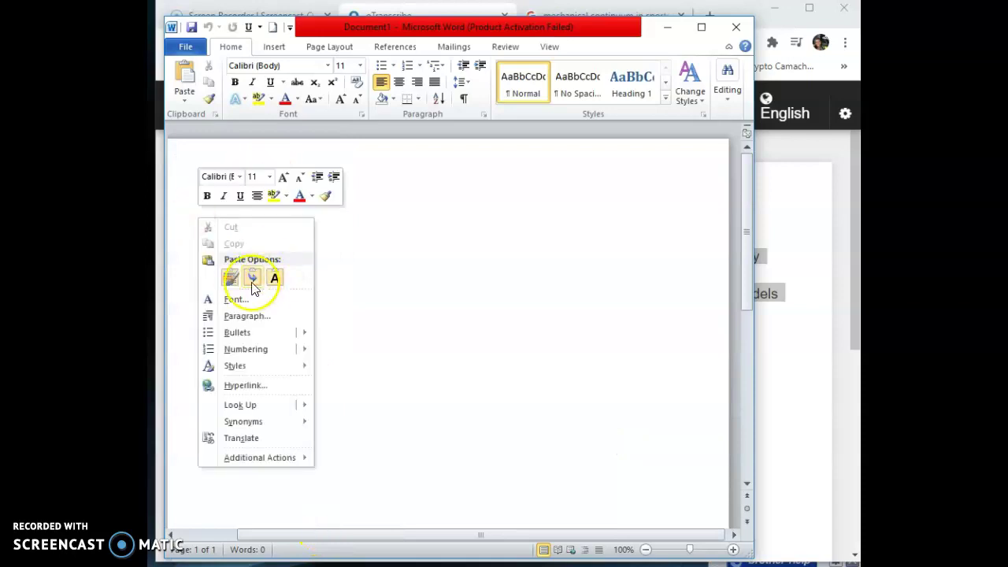
pyautogui.click(231, 279)
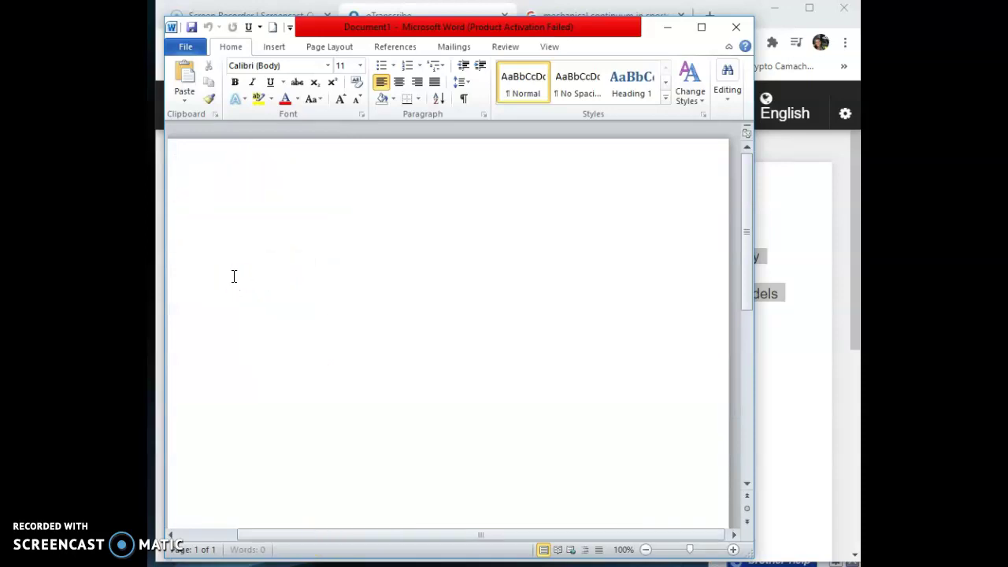